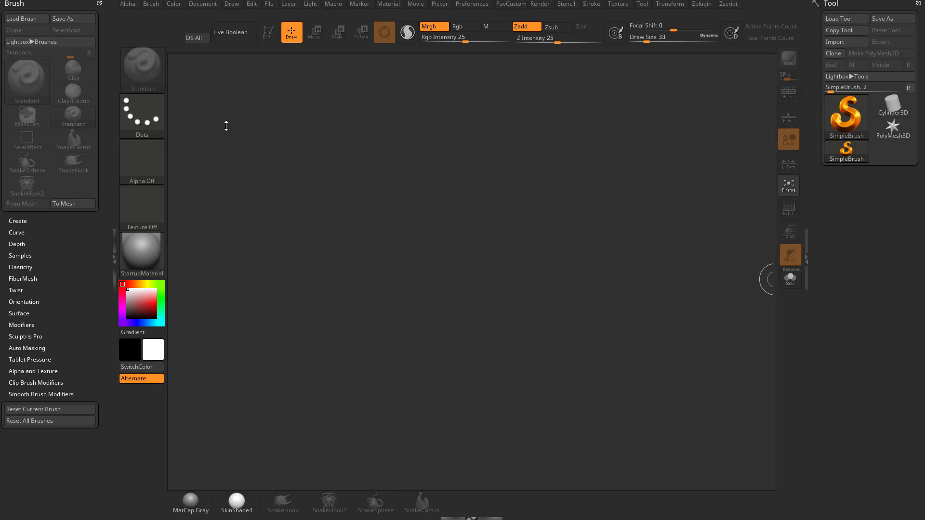
- Check the colour settings, then pop up the PavCustom palette with Space and dismiss it
{"action": "left_click", "coordinate": [173, 3]}
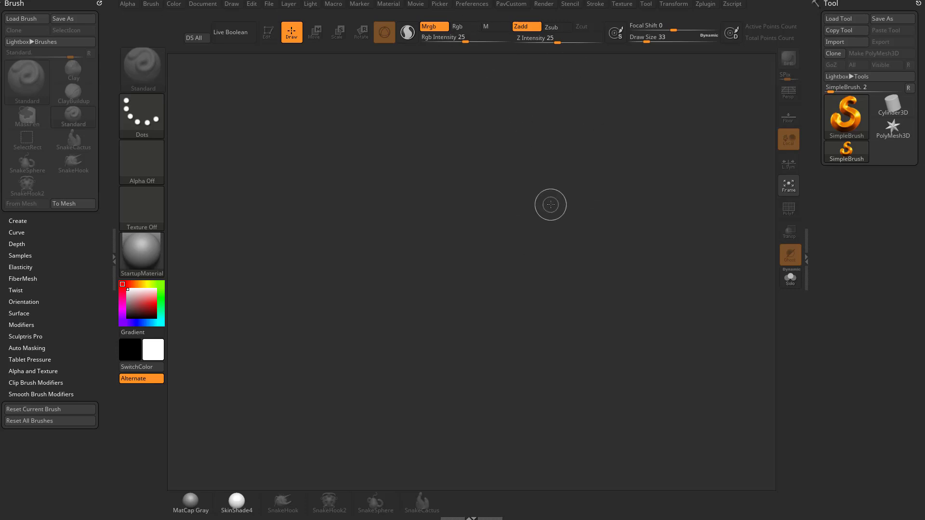
{"action": "key", "text": "space"}
{"action": "key", "text": "p"}
- Draw the PolyMesh3D star on the canvas in Edit mode and test the PavCustom popup
{"action": "left_click_drag", "start_coordinate": [438, 256], "coordinate": [485, 379]}
{"action": "left_click", "coordinate": [268, 32]}
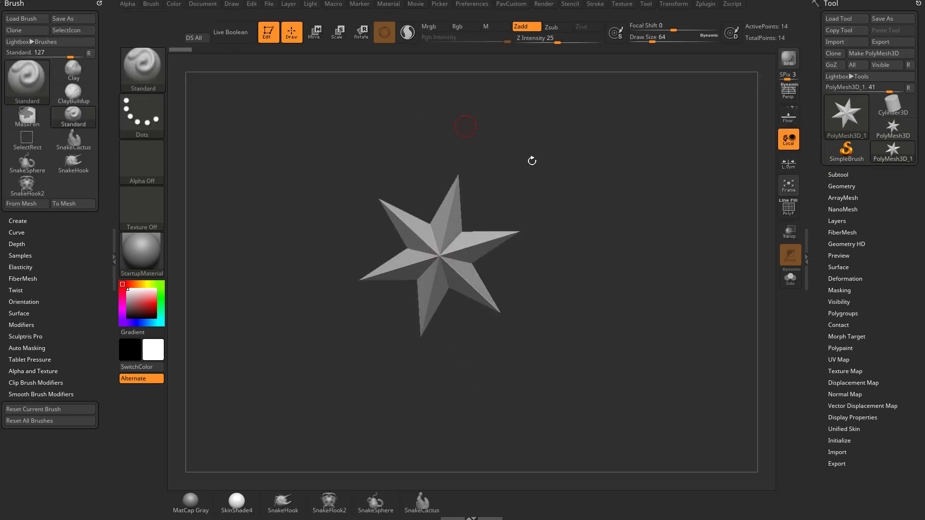
{"action": "key", "text": "space"}
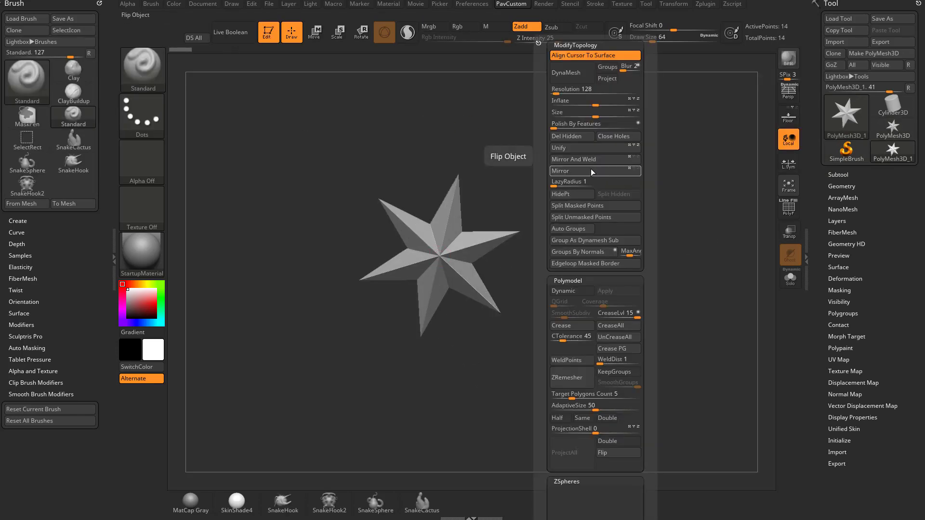
{"action": "left_click", "coordinate": [590, 167]}
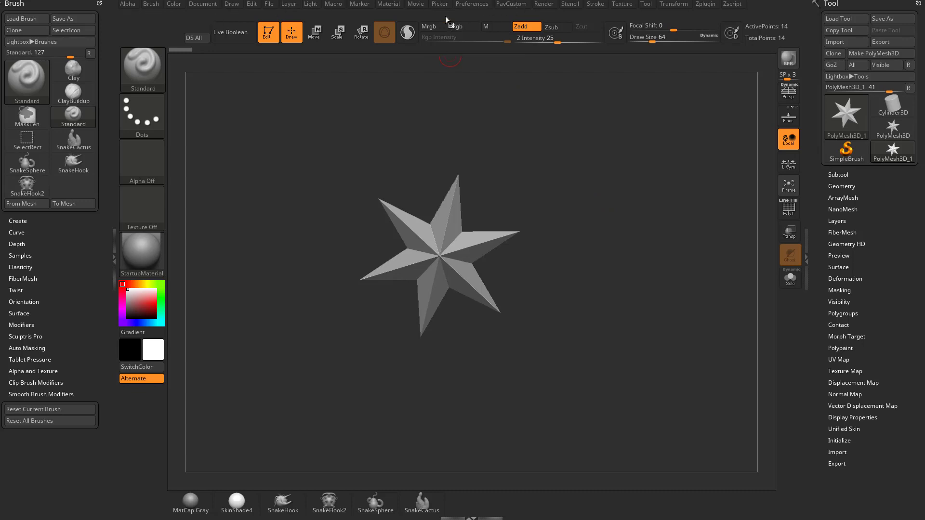
- Open the PavCustom menu and switch its expanded section from ModifyTopology to Polymodel
{"action": "key", "text": "ctrl"}
{"action": "key", "text": "q"}
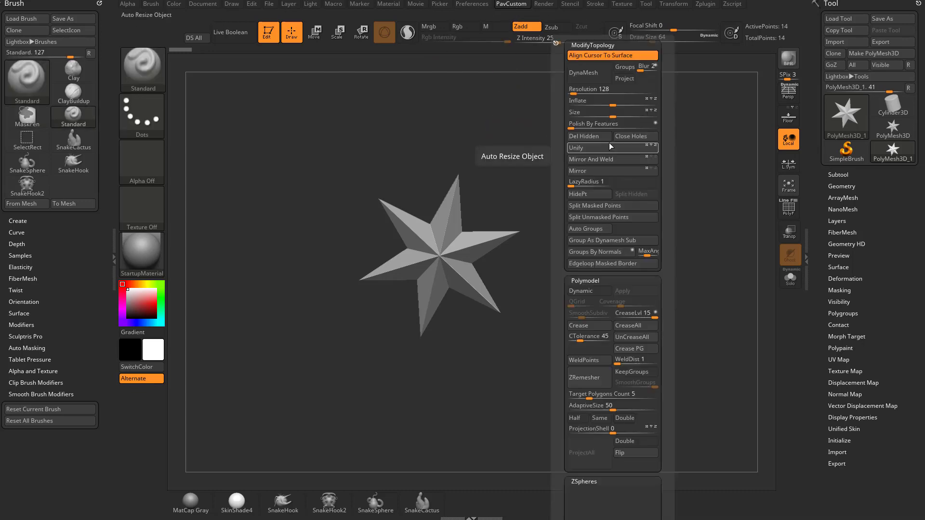
{"action": "key", "text": "q"}
{"action": "key", "text": "q"}
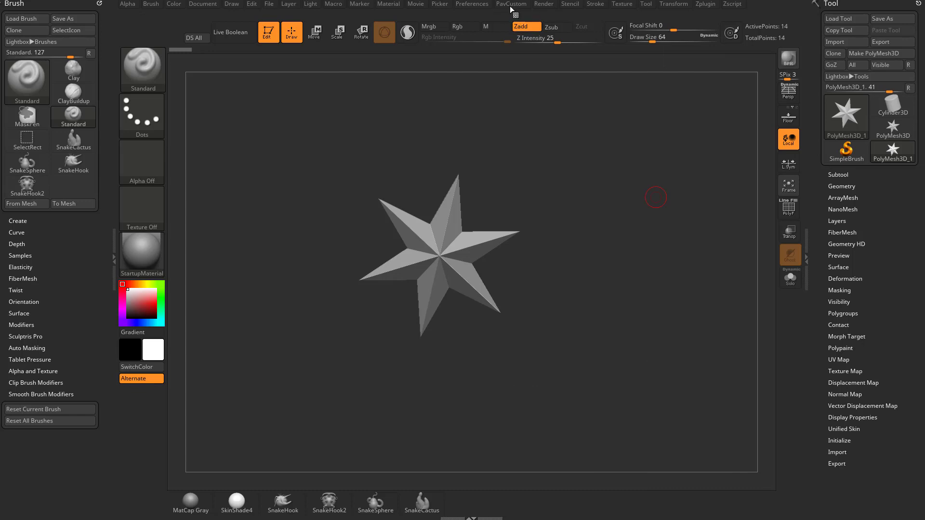
{"action": "left_click", "coordinate": [511, 6]}
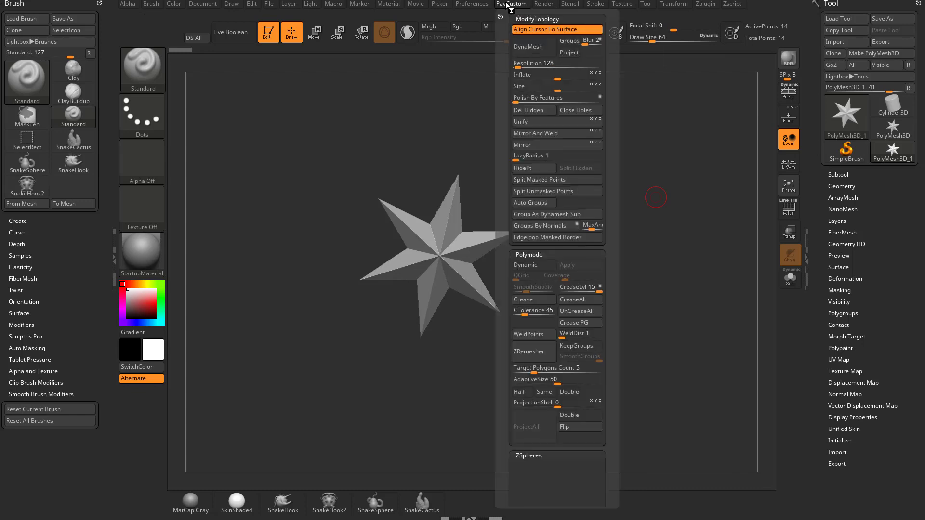
{"action": "left_click", "coordinate": [534, 18]}
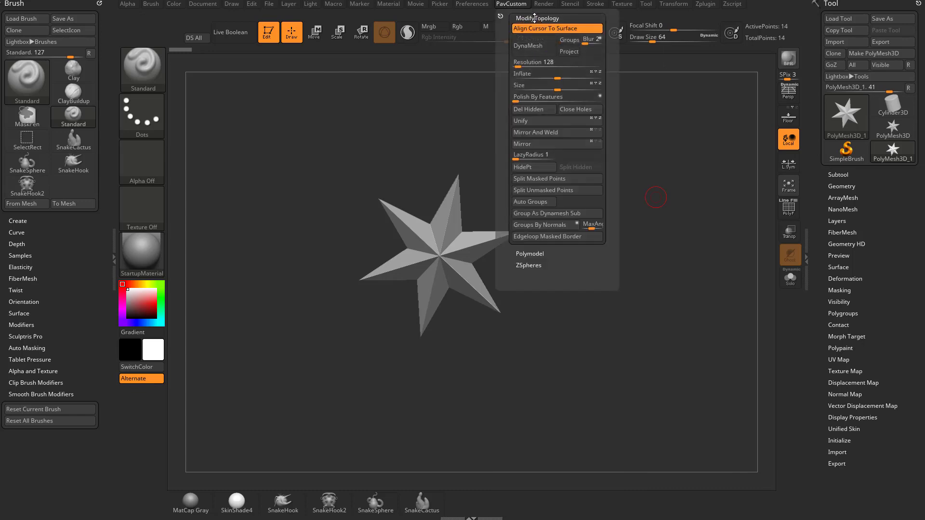
{"action": "left_click", "coordinate": [538, 254]}
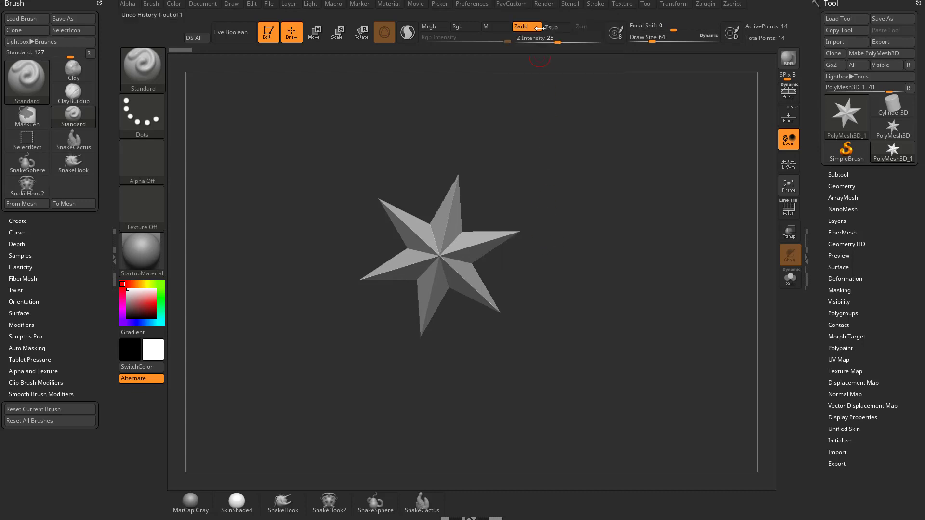
- Reopen the PavCustom menu and make the ZSphere the current tool
{"action": "left_click", "coordinate": [510, 3]}
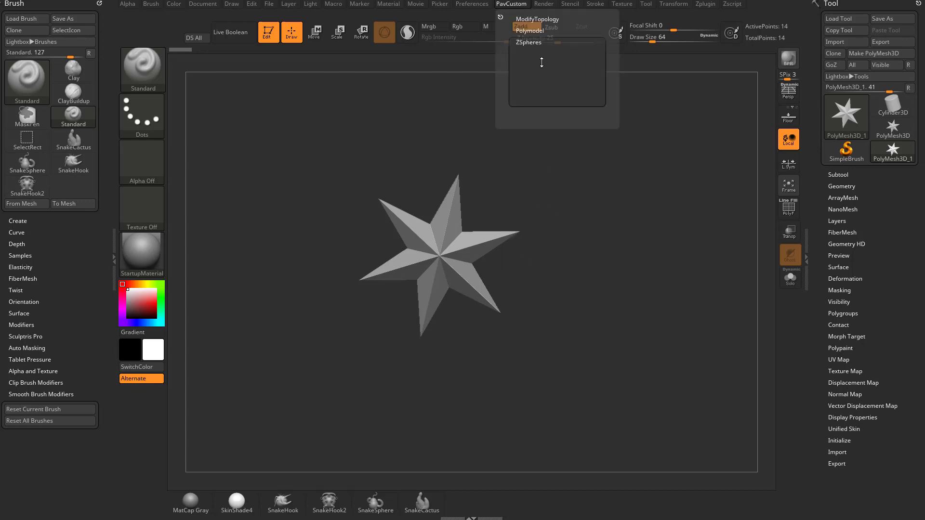
{"action": "left_click", "coordinate": [511, 6]}
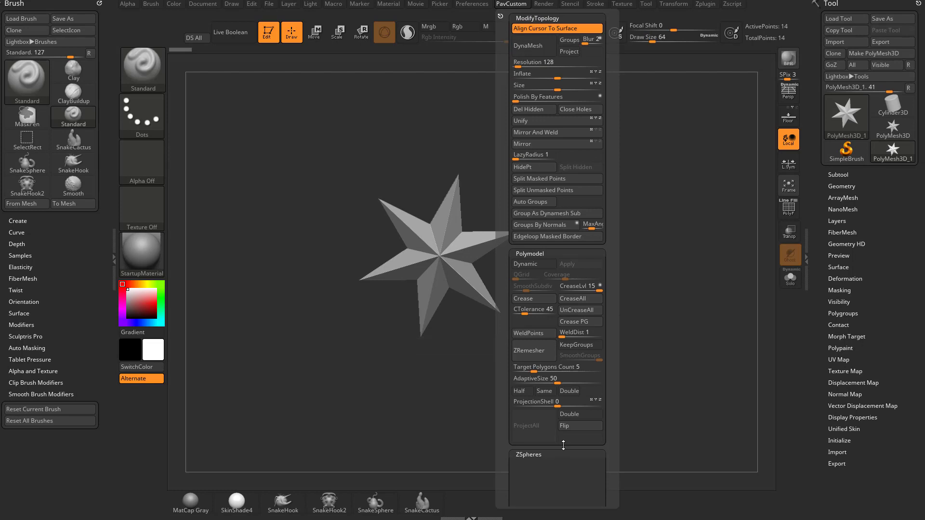
{"action": "left_click", "coordinate": [847, 115]}
{"action": "left_click", "coordinate": [595, 209]}
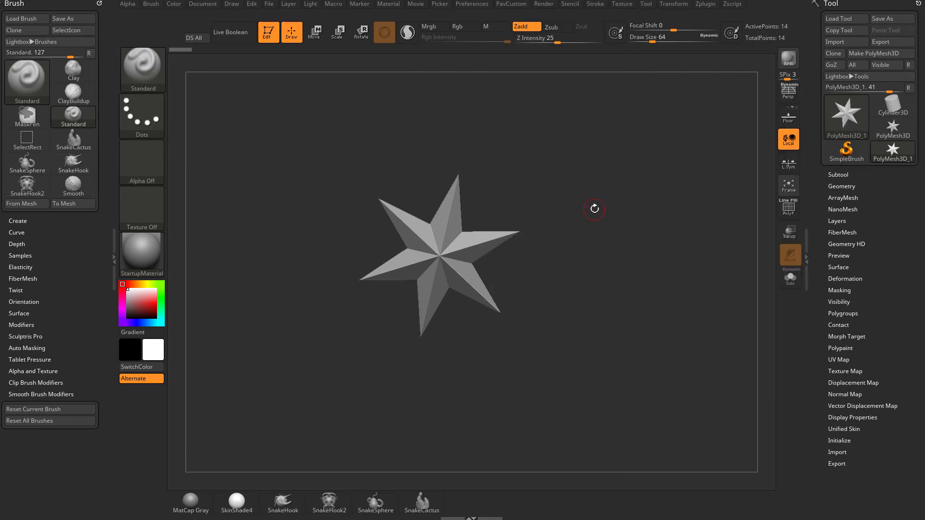
{"action": "left_click", "coordinate": [620, 190]}
{"action": "left_click", "coordinate": [509, 4]}
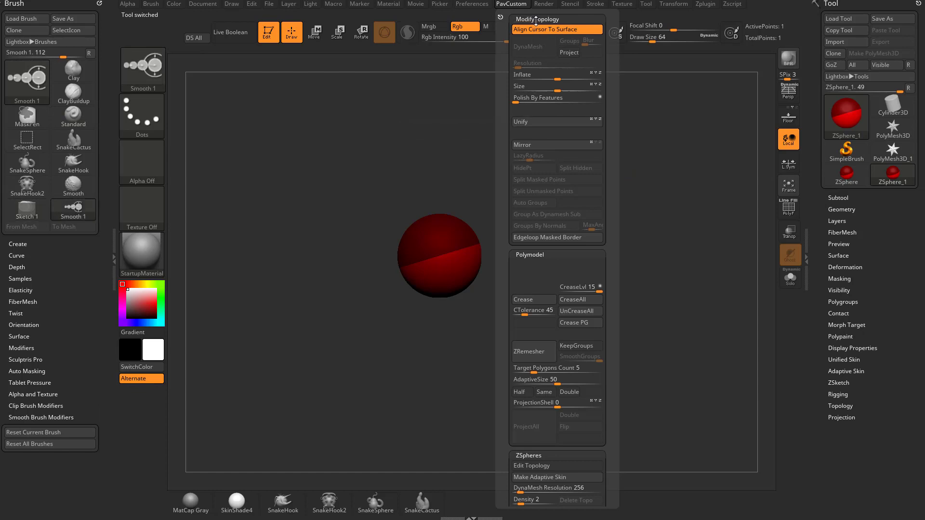
{"action": "left_click_drag", "start_coordinate": [532, 286], "coordinate": [533, 62]}
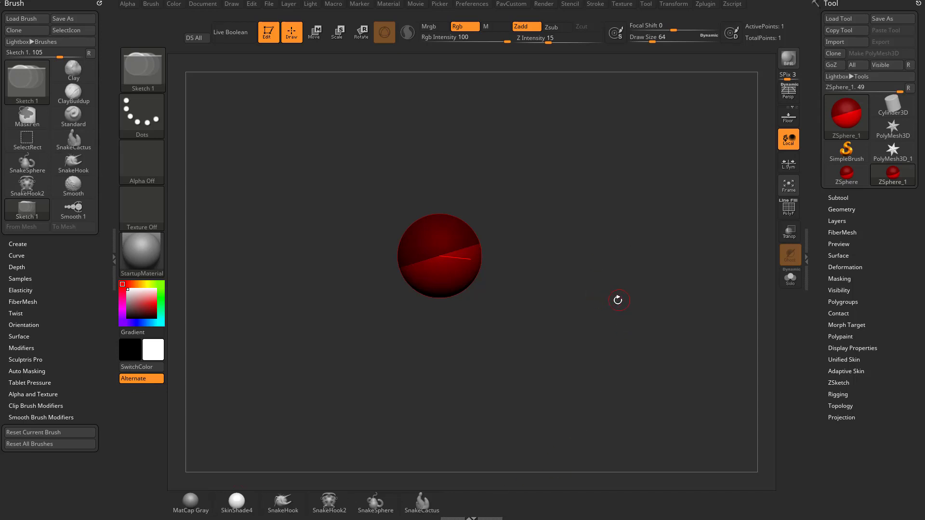
- Dock the Preferences palette in the right tray and collapse the left tray
{"action": "left_click", "coordinate": [471, 4]}
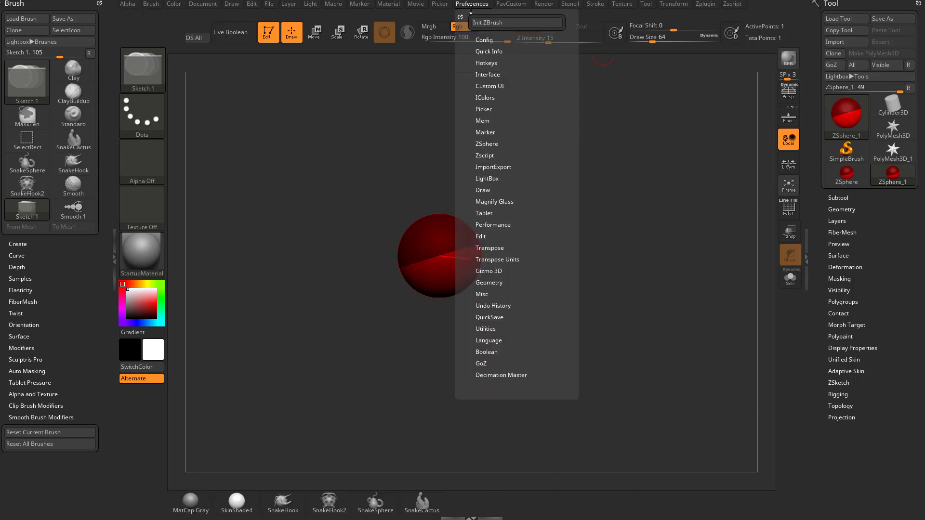
{"action": "left_click_drag", "start_coordinate": [460, 16], "coordinate": [823, 14]}
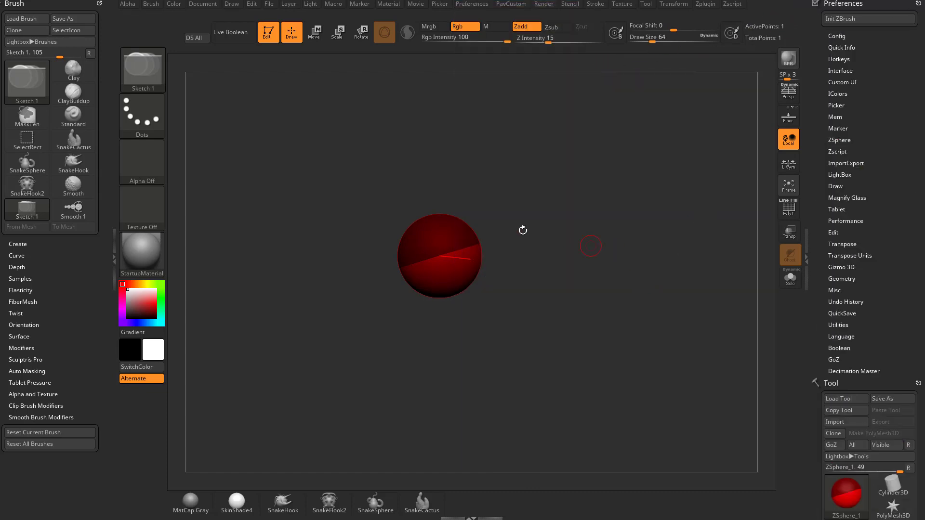
{"action": "left_click", "coordinate": [114, 227]}
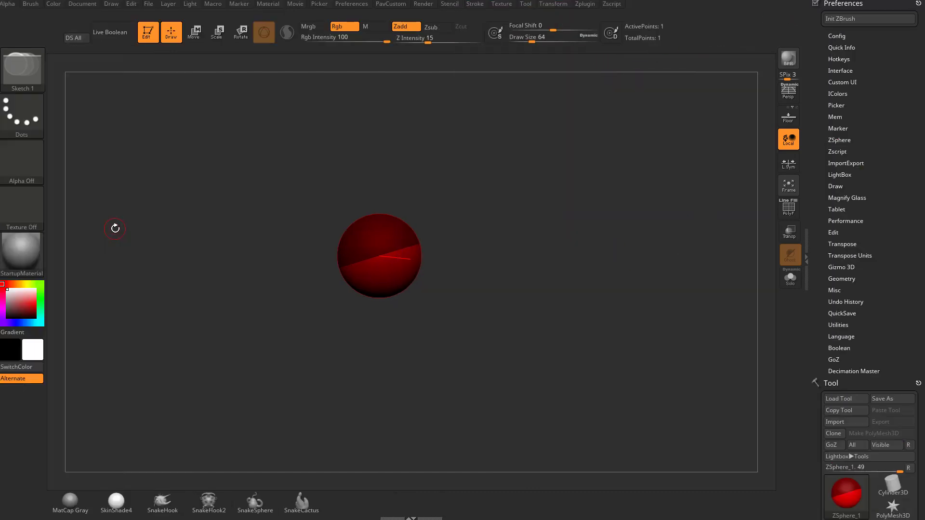
- Reopen the left tray and remove the Brush palette from it
{"action": "left_click", "coordinate": [3, 241]}
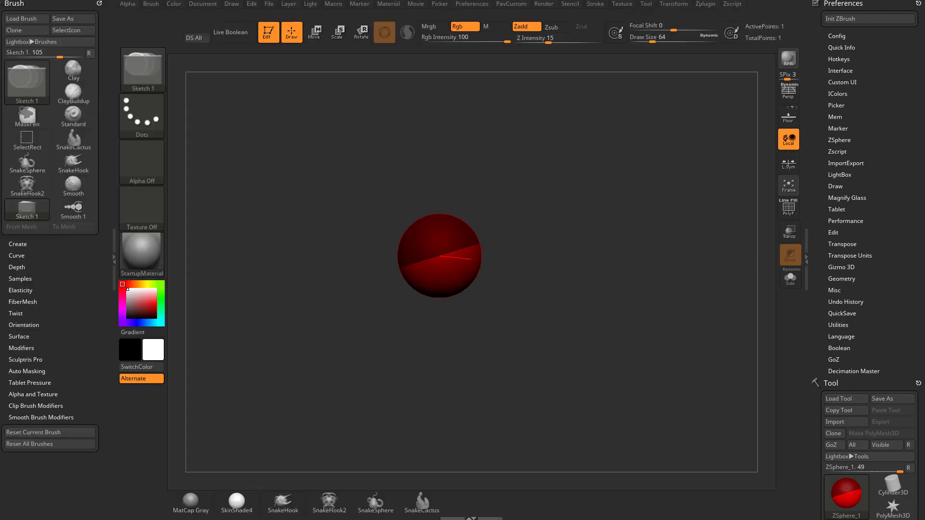
{"action": "left_click", "coordinate": [101, 4]}
{"action": "left_click", "coordinate": [95, 4]}
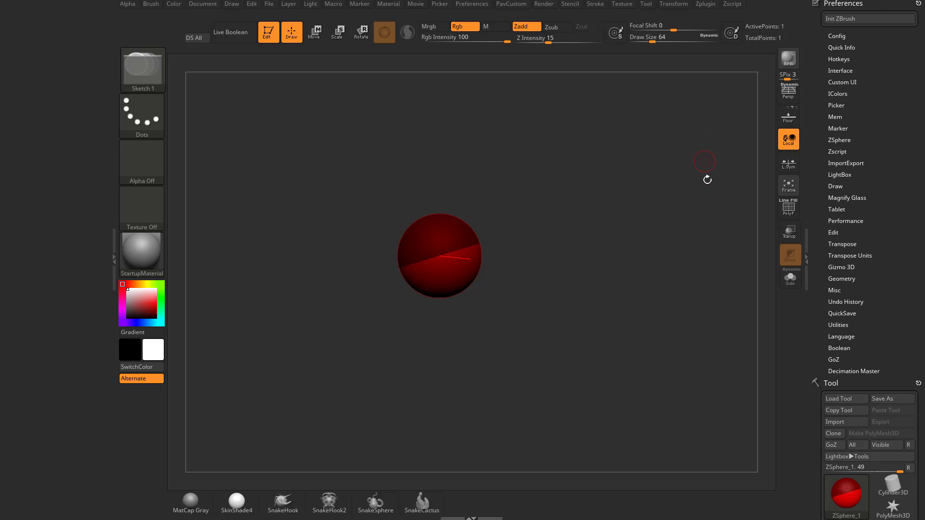
- Expand Custom UI and Config preferences and turn Enable Customize on after toggling it off once
{"action": "left_click", "coordinate": [842, 82]}
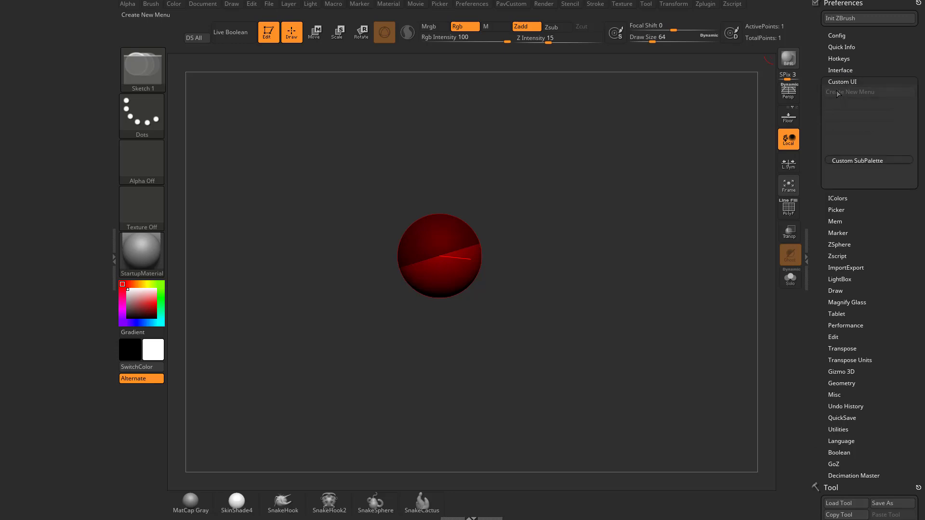
{"action": "left_click", "coordinate": [837, 35]}
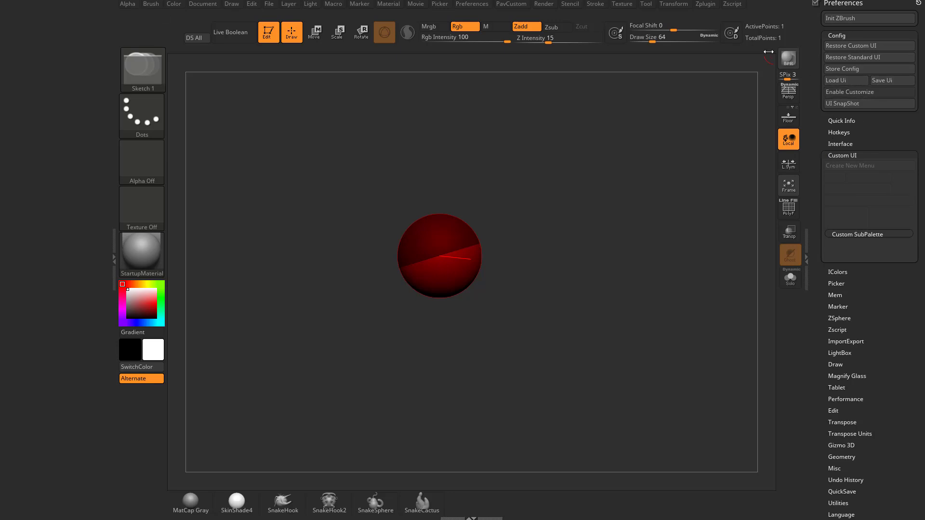
{"action": "left_click", "coordinate": [849, 92]}
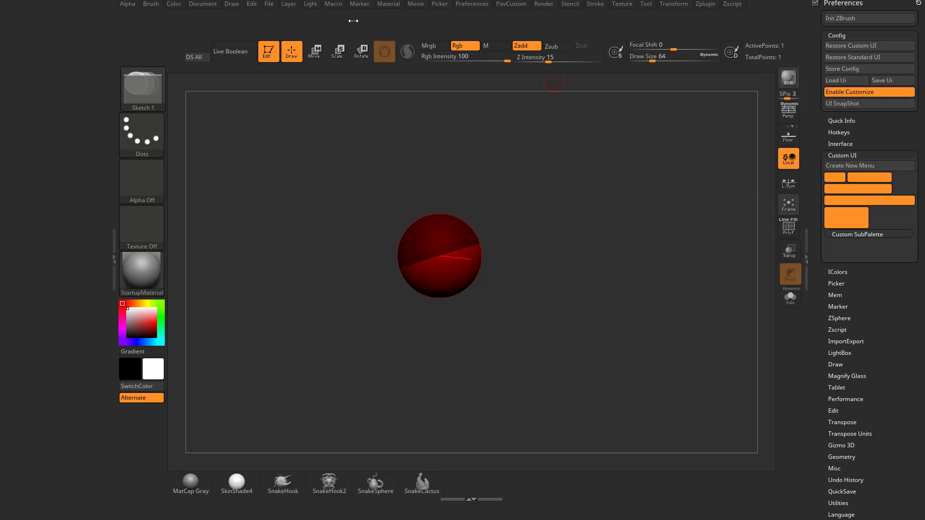
{"action": "left_click", "coordinate": [862, 91]}
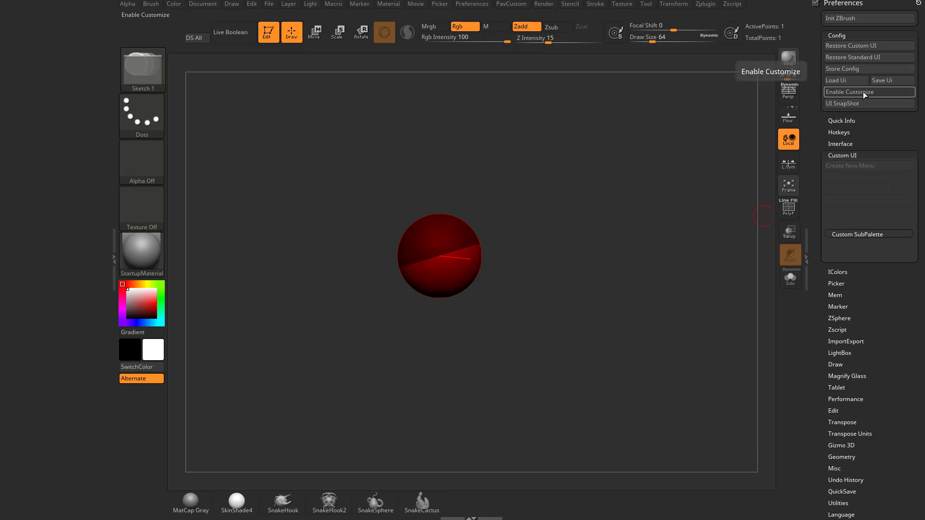
{"action": "left_click", "coordinate": [864, 91]}
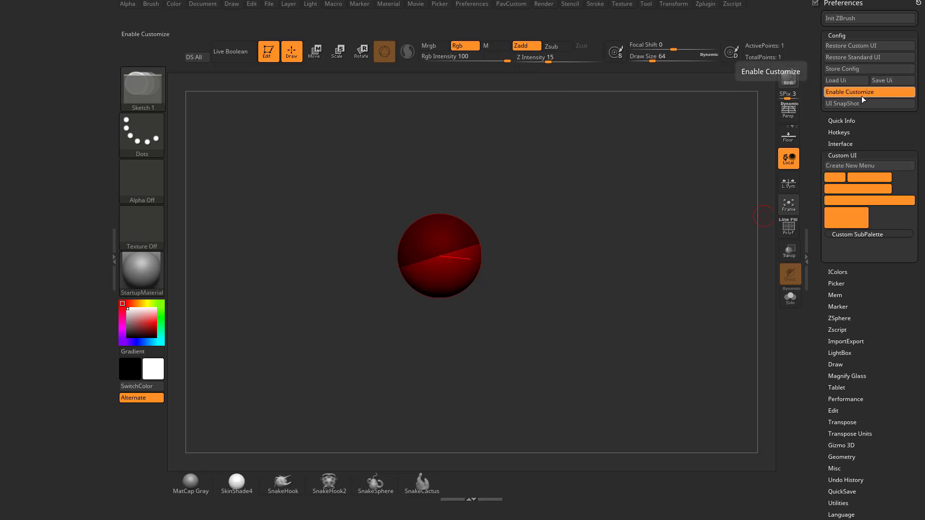
{"action": "left_click_drag", "start_coordinate": [398, 124], "coordinate": [428, 143]}
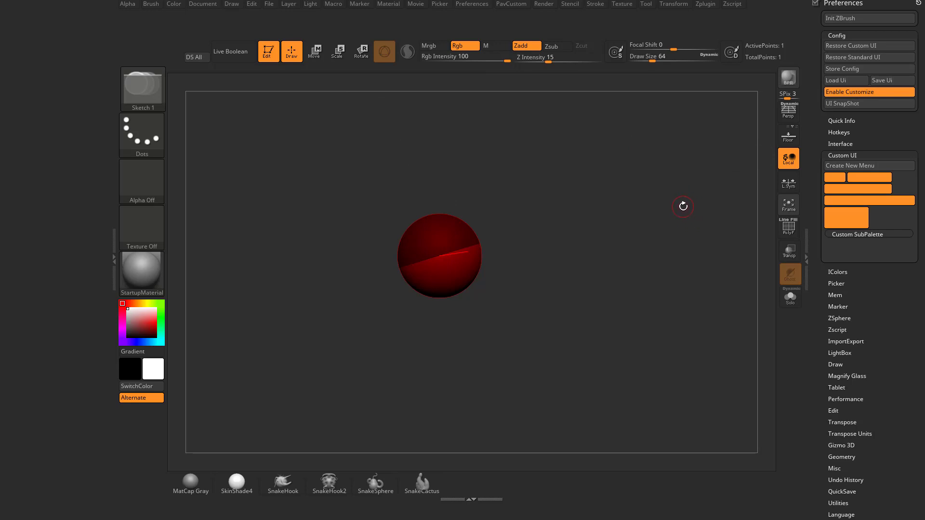
- Move the Live Boolean toggle, then drag it onto the canvas to delete it
{"action": "left_click_drag", "start_coordinate": [237, 85], "coordinate": [354, 189]}
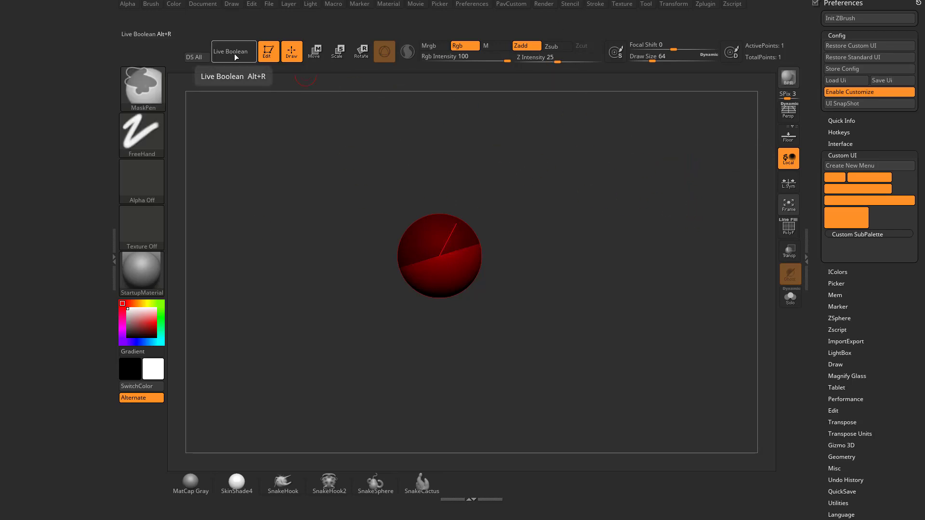
{"action": "mouse_move", "coordinate": [235, 54]}
{"action": "left_mouse_down", "text": "ctrl+alt"}
{"action": "mouse_move", "coordinate": [230, 43]}
{"action": "mouse_move", "coordinate": [236, 46]}
{"action": "left_mouse_up", "text": "ctrl+alt"}
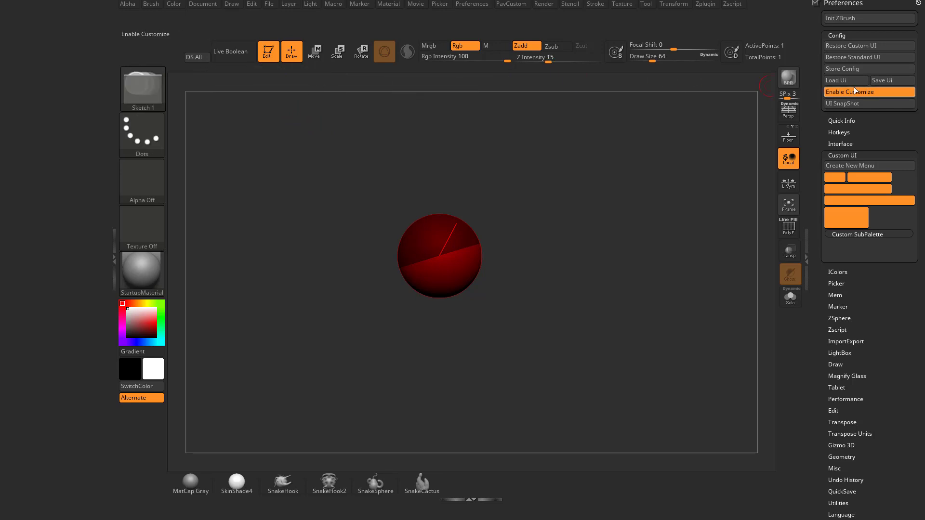
{"action": "left_click_drag", "start_coordinate": [230, 52], "coordinate": [172, 62], "text": "ctrl+alt"}
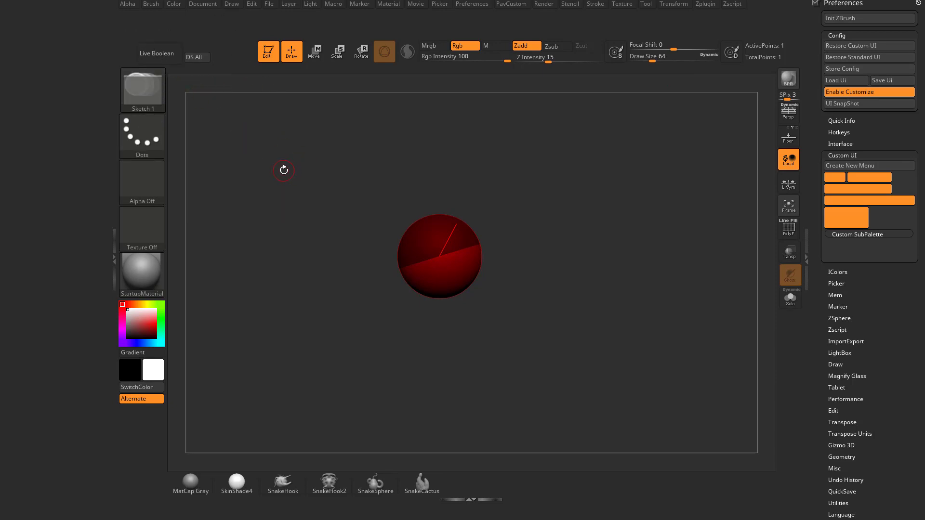
{"action": "left_click_drag", "start_coordinate": [157, 53], "coordinate": [282, 170], "text": "ctrl+alt"}
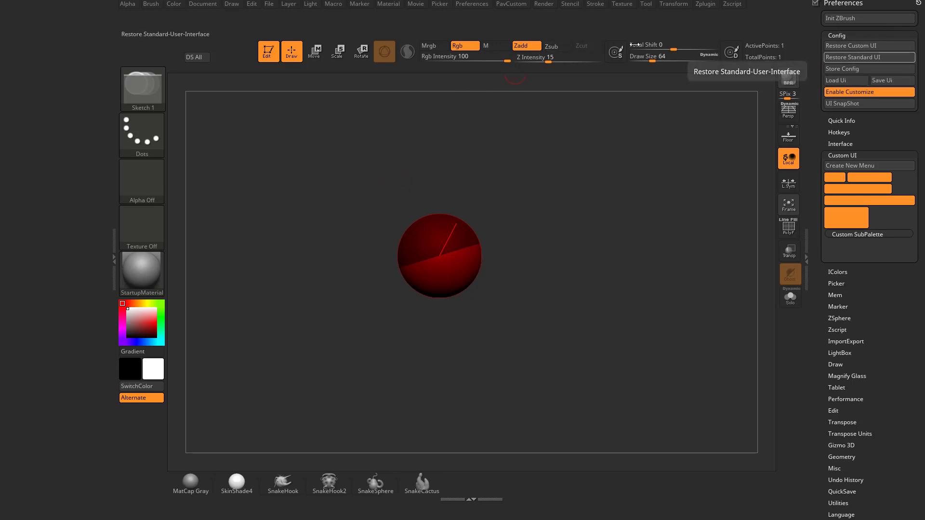
{"action": "left_click_drag", "start_coordinate": [761, 158], "coordinate": [609, 140]}
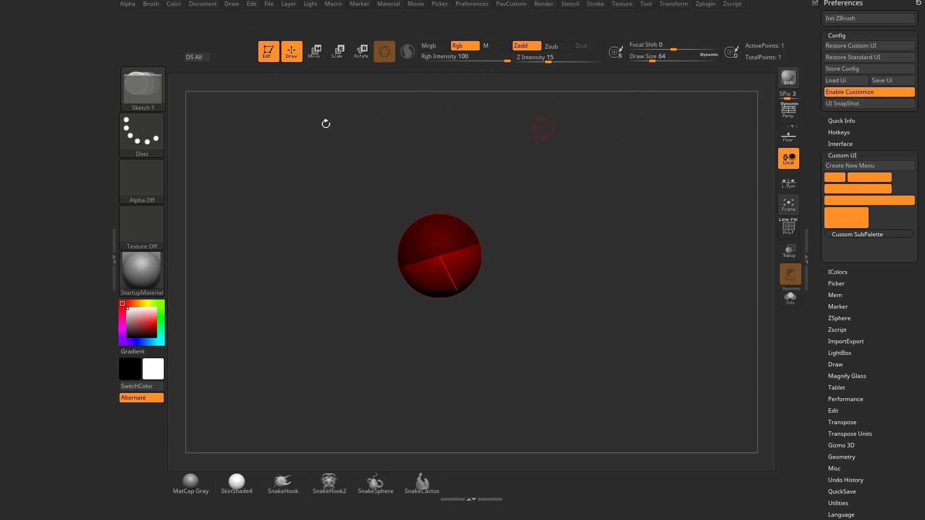
- Dock the Render palette beside the canvas and expand Render Booleans
{"action": "left_click", "coordinate": [543, 4]}
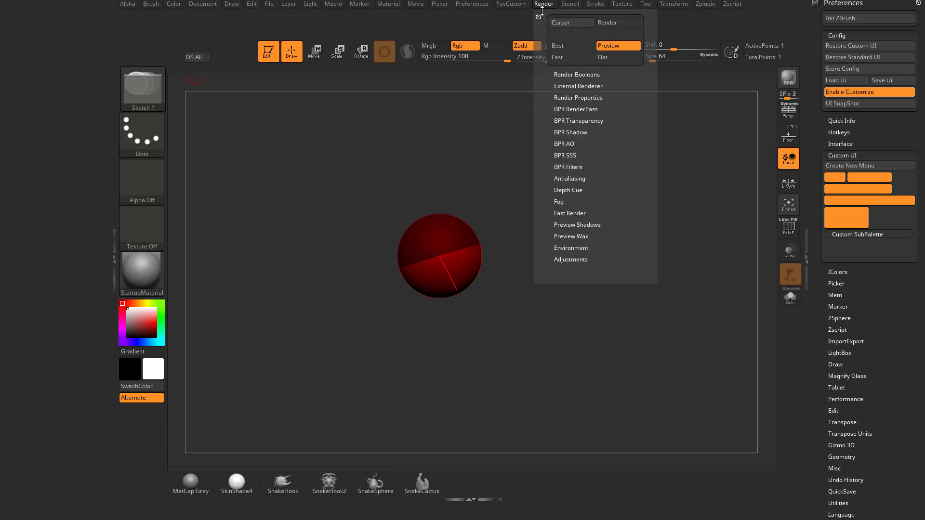
{"action": "left_click_drag", "start_coordinate": [538, 16], "coordinate": [91, 118]}
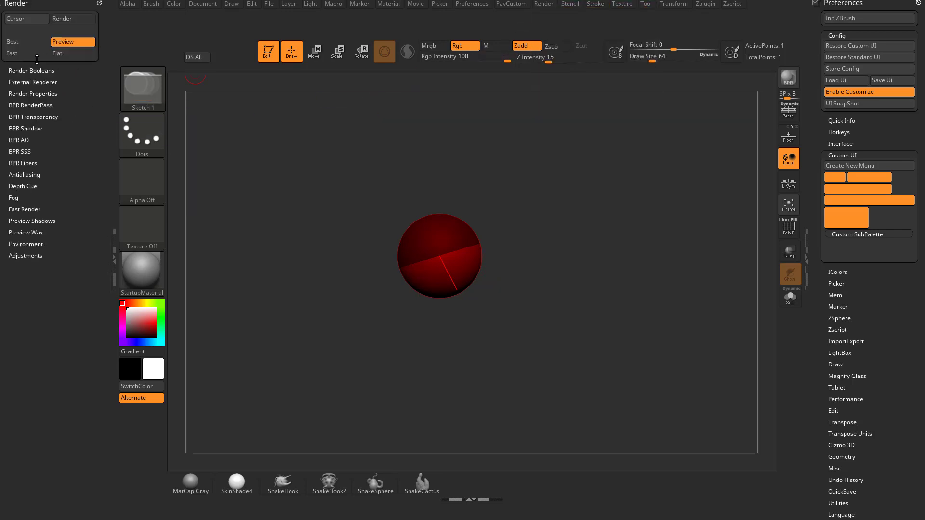
{"action": "left_click", "coordinate": [30, 70]}
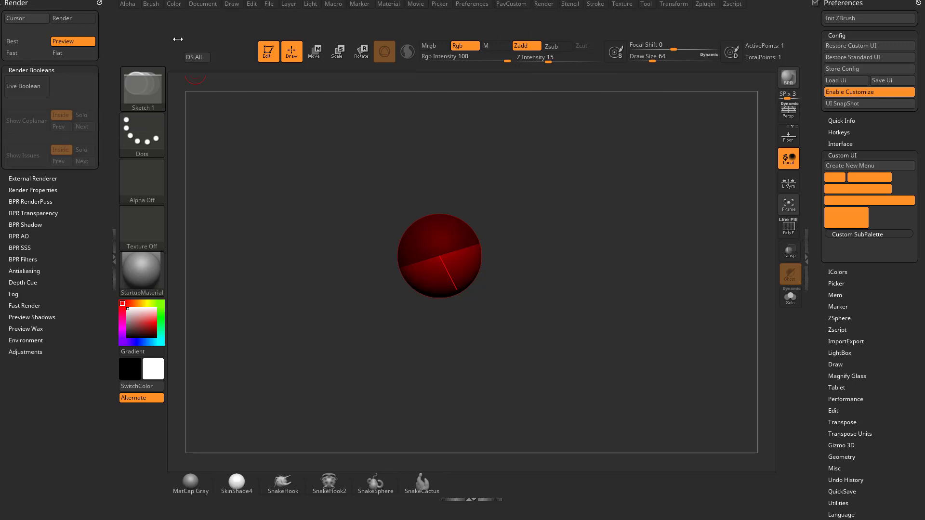
- Add Live Boolean and, from External Renderer, Keyshot to the top custom shelf
{"action": "key", "text": "ctrl"}
{"action": "mouse_move", "coordinate": [17, 84]}
{"action": "left_mouse_down", "text": "ctrl+alt"}
{"action": "mouse_move", "coordinate": [207, 54]}
{"action": "mouse_move", "coordinate": [156, 79]}
{"action": "mouse_move", "coordinate": [237, 58]}
{"action": "left_mouse_up", "text": "ctrl+alt"}
{"action": "left_click", "coordinate": [18, 178]}
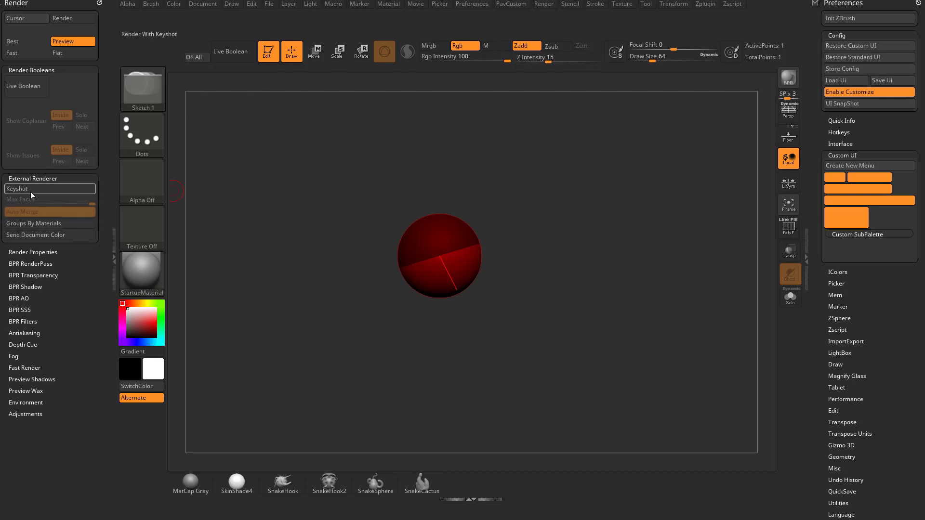
{"action": "mouse_move", "coordinate": [27, 191]}
{"action": "left_mouse_down", "text": "ctrl+alt"}
{"action": "mouse_move", "coordinate": [175, 67]}
{"action": "mouse_move", "coordinate": [134, 46]}
{"action": "left_mouse_up", "text": "ctrl+alt"}
- Replace the docked Render palette with Document and add Scroll, Zoom and Actual to the right shelf
{"action": "left_click", "coordinate": [98, 4]}
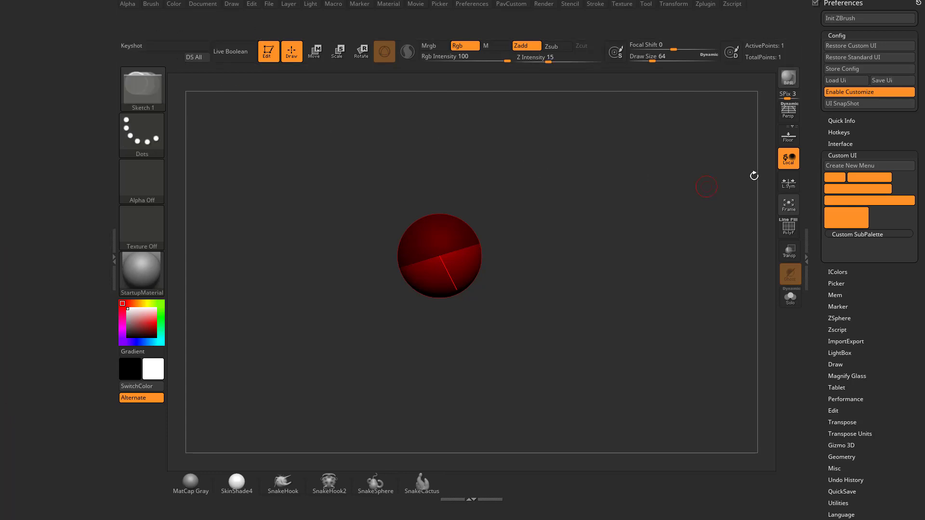
{"action": "left_click", "coordinate": [203, 4]}
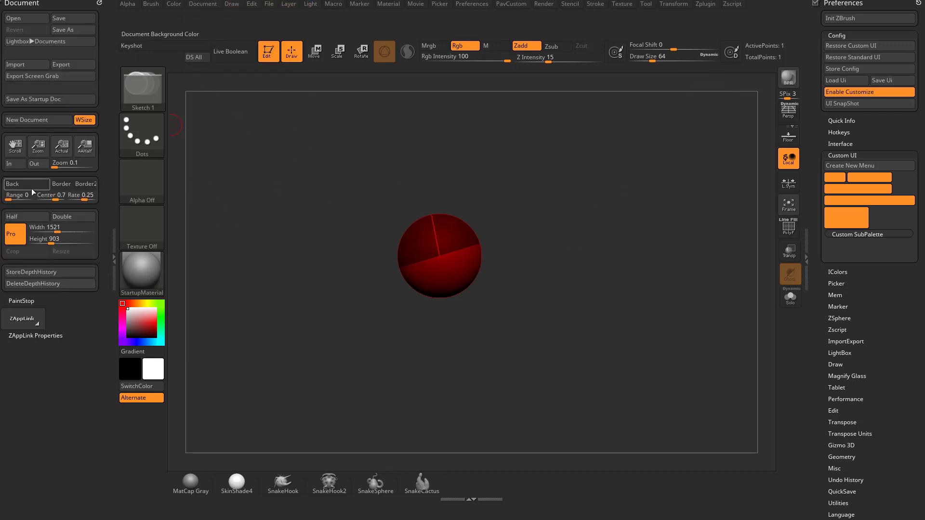
{"action": "left_click_drag", "start_coordinate": [15, 146], "coordinate": [788, 320], "text": "ctrl+alt"}
{"action": "left_click_drag", "start_coordinate": [619, 306], "coordinate": [550, 290]}
{"action": "mouse_move", "coordinate": [38, 146]}
{"action": "left_mouse_down", "text": "ctrl+alt"}
{"action": "mouse_move", "coordinate": [388, 254]}
{"action": "mouse_move", "coordinate": [788, 343]}
{"action": "left_mouse_up", "text": "ctrl+alt"}
{"action": "left_click_drag", "start_coordinate": [650, 311], "coordinate": [265, 213]}
{"action": "mouse_move", "coordinate": [62, 146]}
{"action": "left_mouse_down", "text": "ctrl+alt"}
{"action": "mouse_move", "coordinate": [708, 355]}
{"action": "mouse_move", "coordinate": [789, 366]}
{"action": "left_mouse_up", "text": "ctrl+alt"}
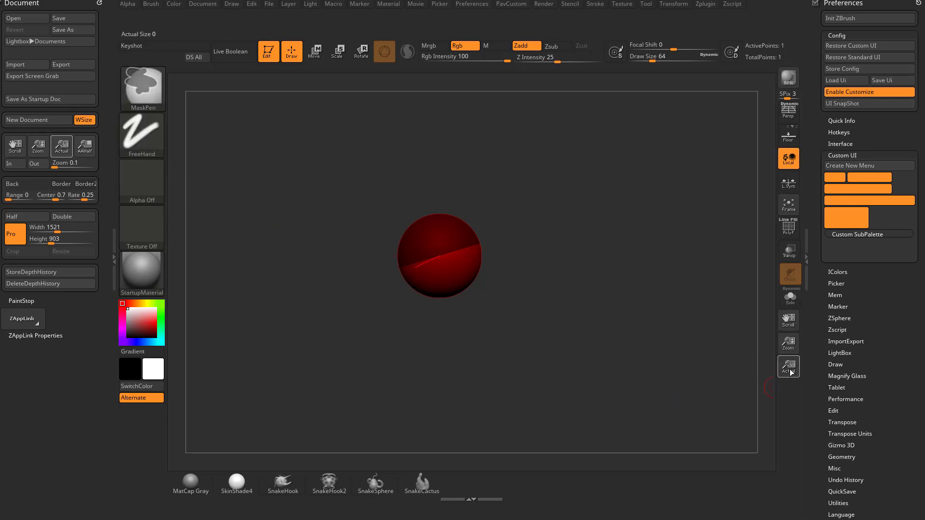
- Remove Actual, Zoom and Scroll from the shelf again
{"action": "left_click", "coordinate": [789, 367], "text": "ctrl+alt"}
{"action": "left_click", "coordinate": [789, 344], "text": "ctrl+alt"}
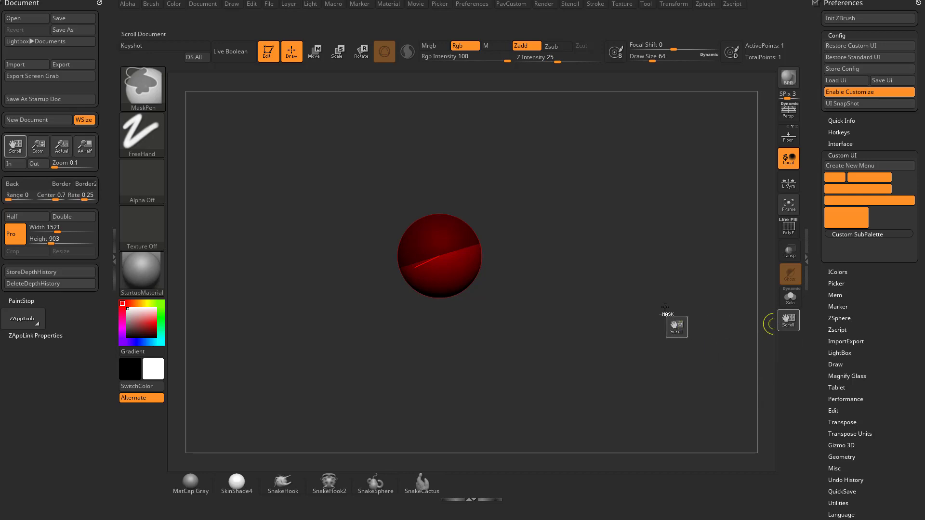
{"action": "left_click_drag", "start_coordinate": [779, 324], "coordinate": [677, 327], "text": "ctrl+alt"}
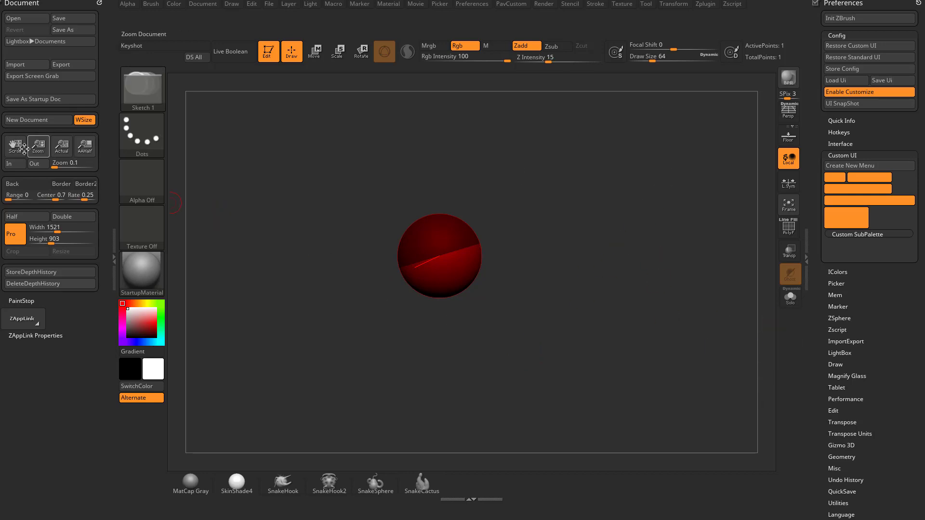
{"action": "left_click_drag", "start_coordinate": [415, 267], "coordinate": [547, 254]}
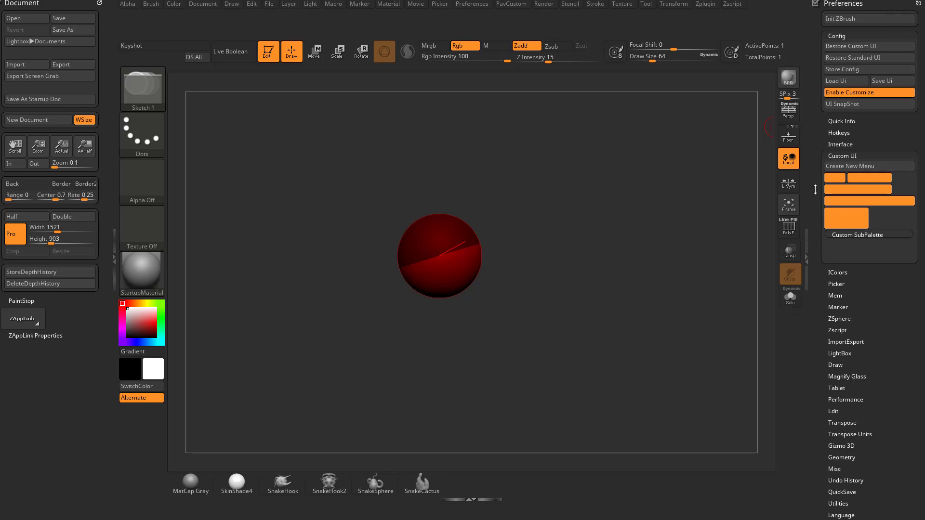
{"action": "left_click_drag", "start_coordinate": [815, 193], "coordinate": [797, 307]}
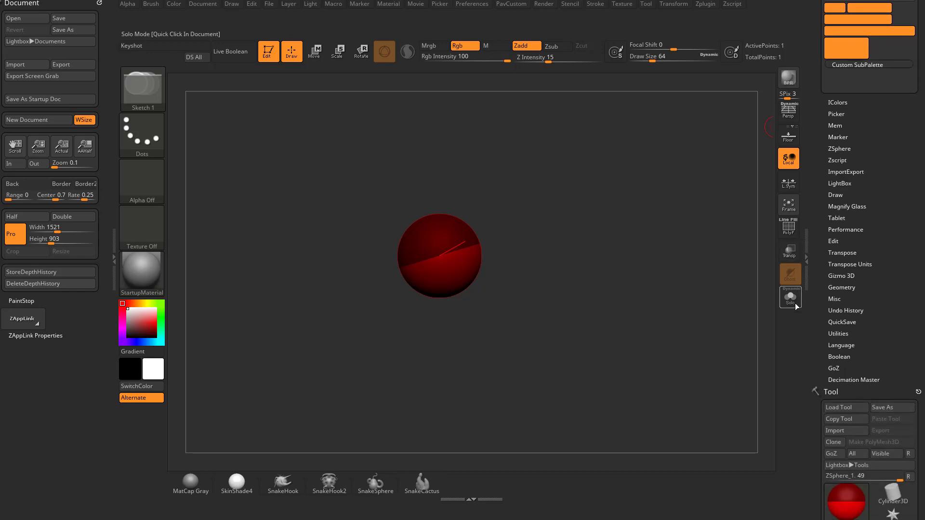
- Expand Edit preferences, try Allow Click To Solo and view its Ctrl help, then switch it off
{"action": "left_click", "coordinate": [482, 8]}
{"action": "left_click", "coordinate": [483, 414]}
{"action": "mouse_move", "coordinate": [501, 393]}
{"action": "left_mouse_down"}
{"action": "mouse_move", "coordinate": [517, 311]}
{"action": "mouse_move", "coordinate": [509, 295]}
{"action": "left_mouse_up"}
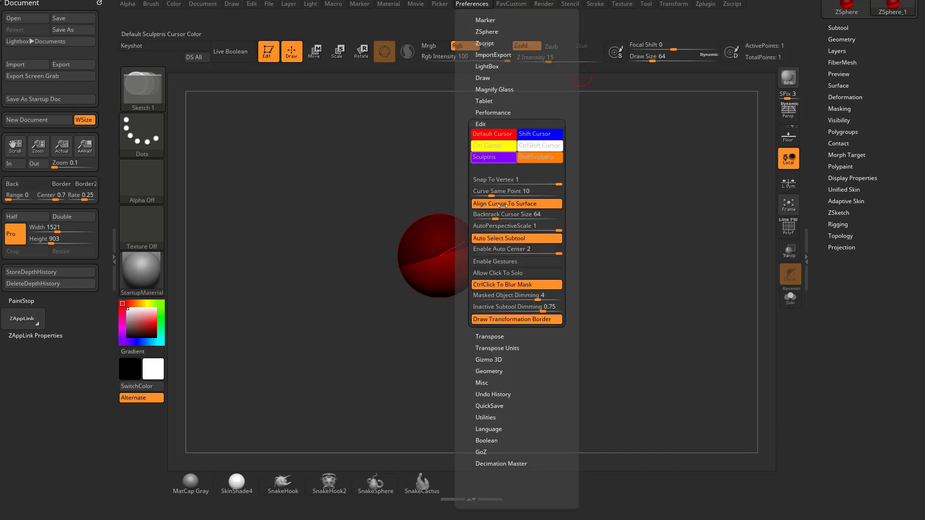
{"action": "left_click", "coordinate": [509, 272]}
{"action": "key", "text": "ctrl"}
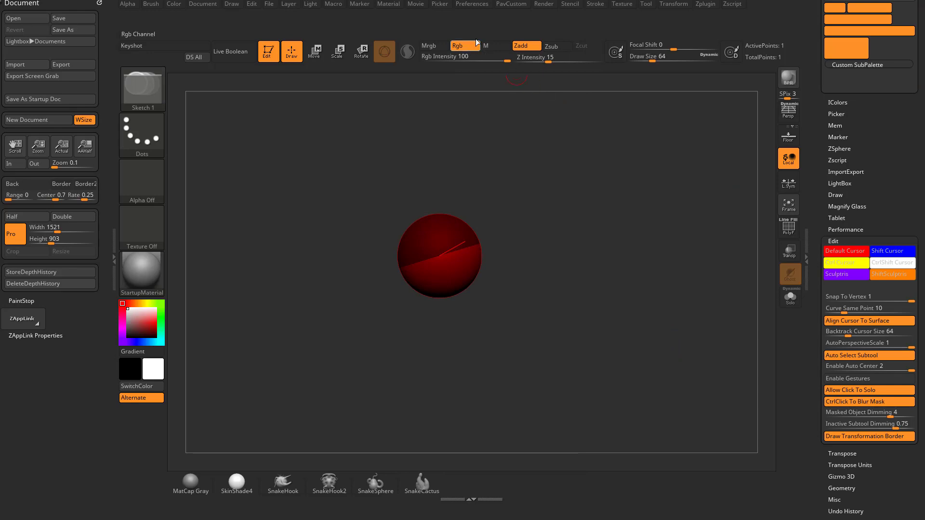
{"action": "left_click", "coordinate": [478, 6]}
{"action": "scroll", "coordinate": [473, 338], "scroll_direction": "down", "scroll_amount": 5}
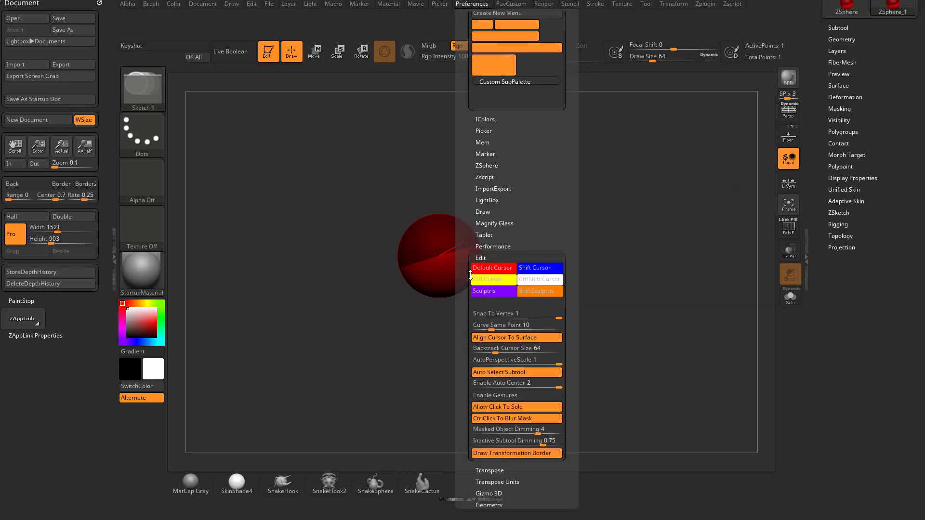
{"action": "scroll", "coordinate": [477, 333], "scroll_direction": "down", "scroll_amount": 5}
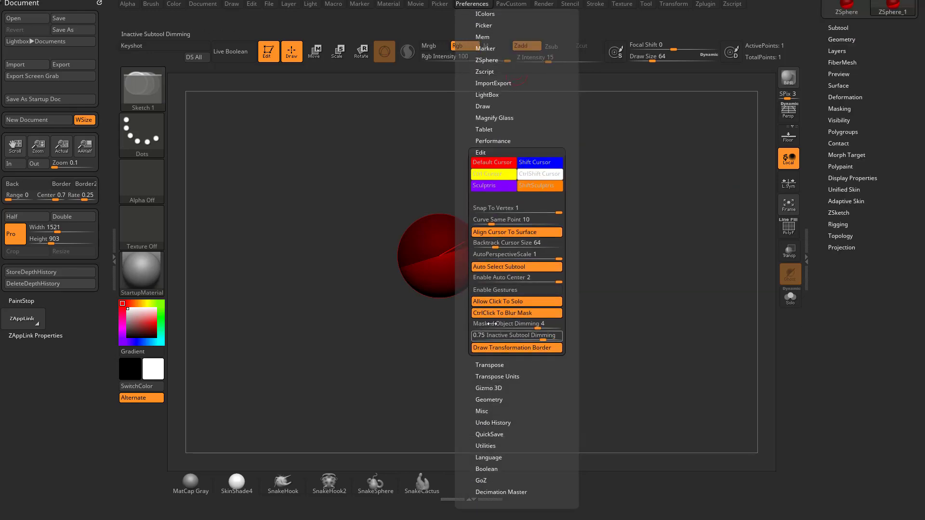
{"action": "left_click", "coordinate": [511, 302]}
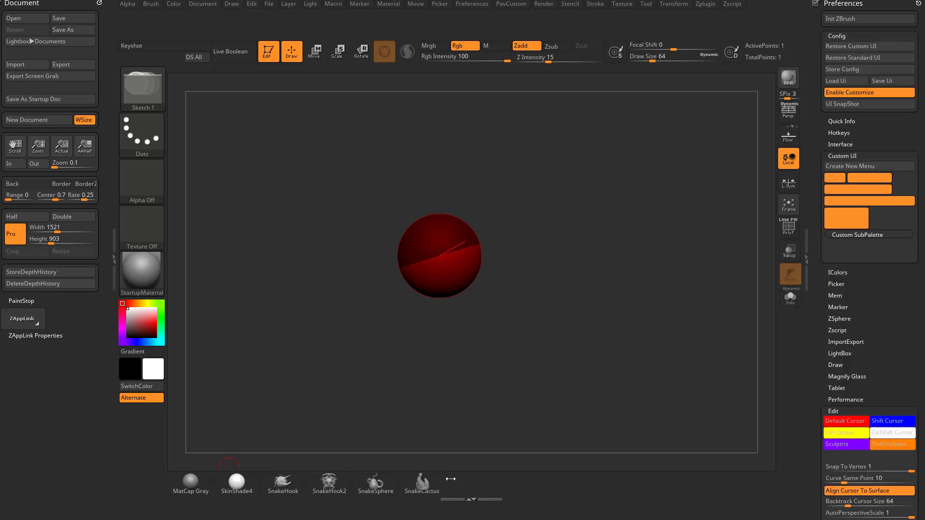
- Replace the docked Document palette with the Brush palette and pick the Sketch 1 brush
{"action": "left_click", "coordinate": [98, 2]}
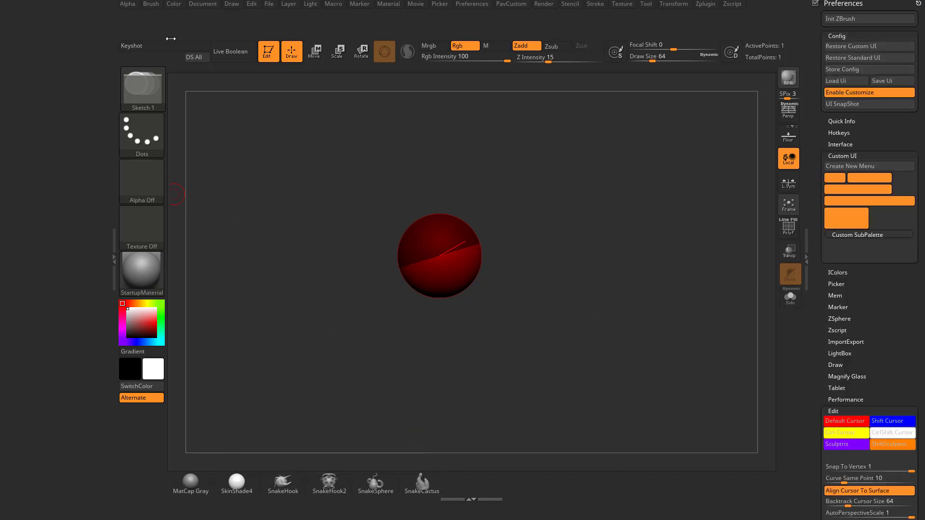
{"action": "left_click", "coordinate": [151, 4]}
{"action": "left_click", "coordinate": [148, 16]}
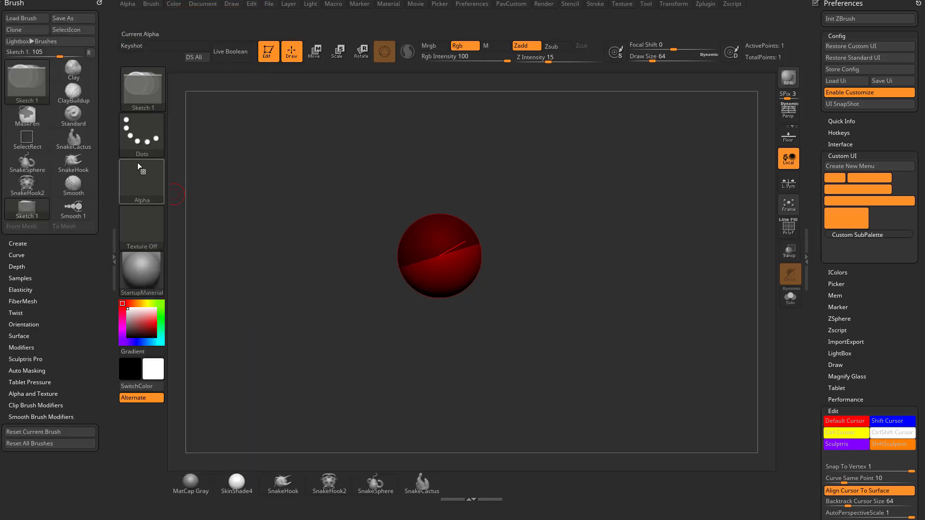
{"action": "left_click", "coordinate": [27, 210]}
{"action": "left_click", "coordinate": [33, 81]}
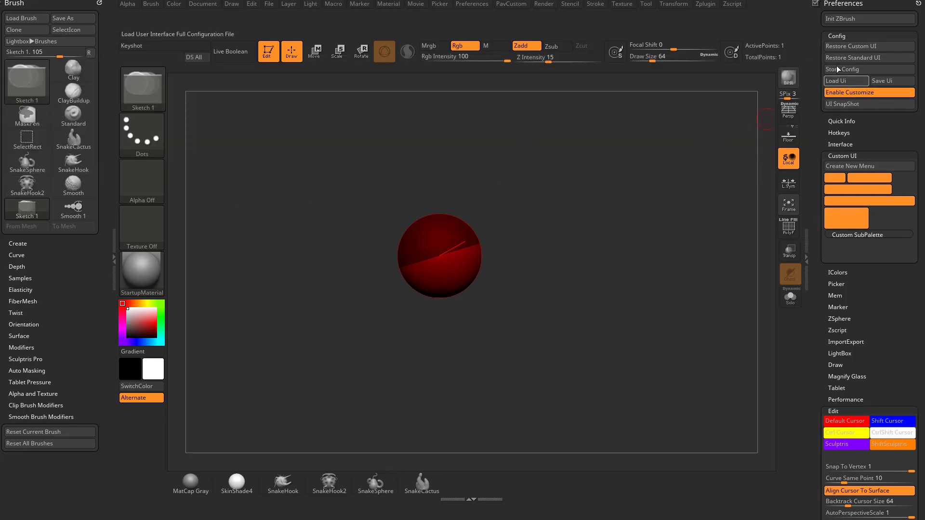
{"action": "scroll", "coordinate": [859, 448], "scroll_direction": "down", "scroll_amount": 10}
- Switch the model to the PolyMesh3D star and try the MaskCircle brush
{"action": "left_click", "coordinate": [883, 442]}
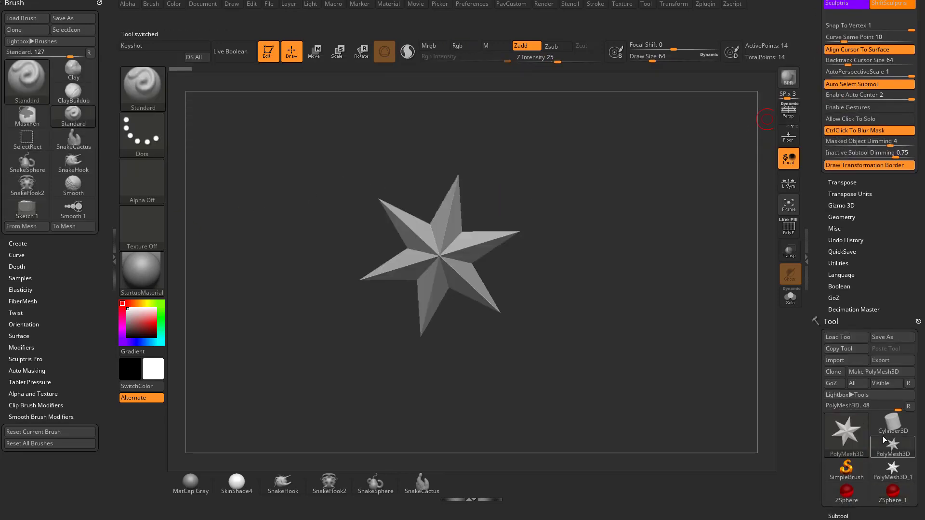
{"action": "scroll", "coordinate": [822, 252], "scroll_direction": "up", "scroll_amount": 10}
{"action": "left_click", "coordinate": [141, 84]}
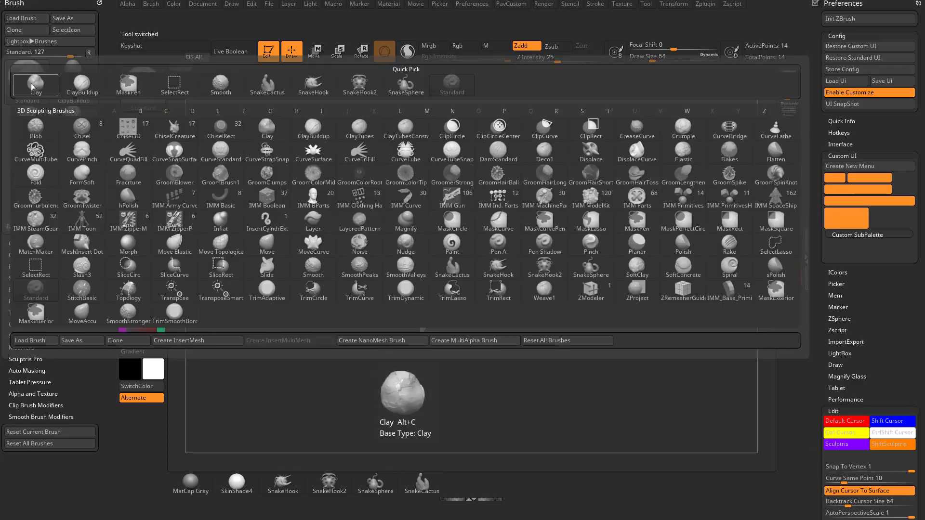
{"action": "left_click", "coordinate": [452, 220]}
{"action": "left_click", "coordinate": [422, 242]}
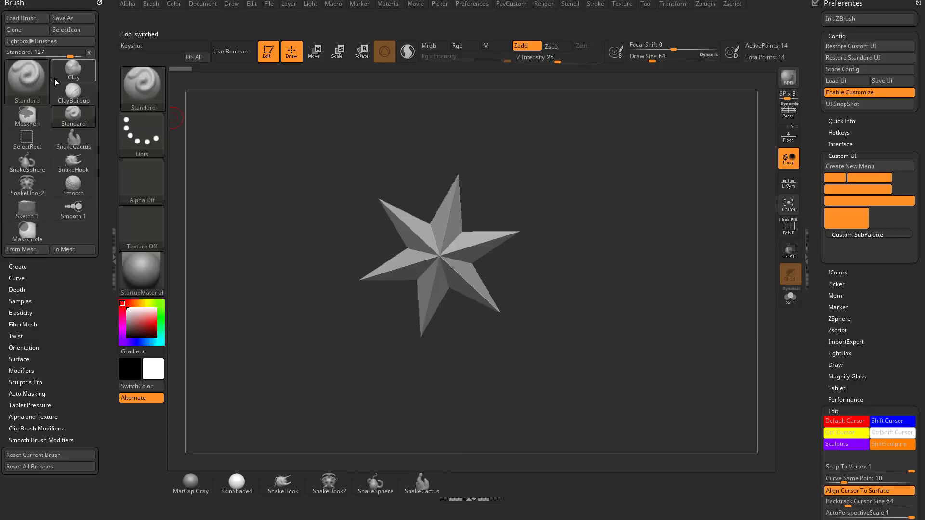
- Try CurveSurface, then make Inflat the current brush and restore the brush palette layout
{"action": "left_click", "coordinate": [142, 84]}
{"action": "left_click", "coordinate": [312, 151]}
{"action": "left_click", "coordinate": [32, 81]}
{"action": "left_click", "coordinate": [220, 226]}
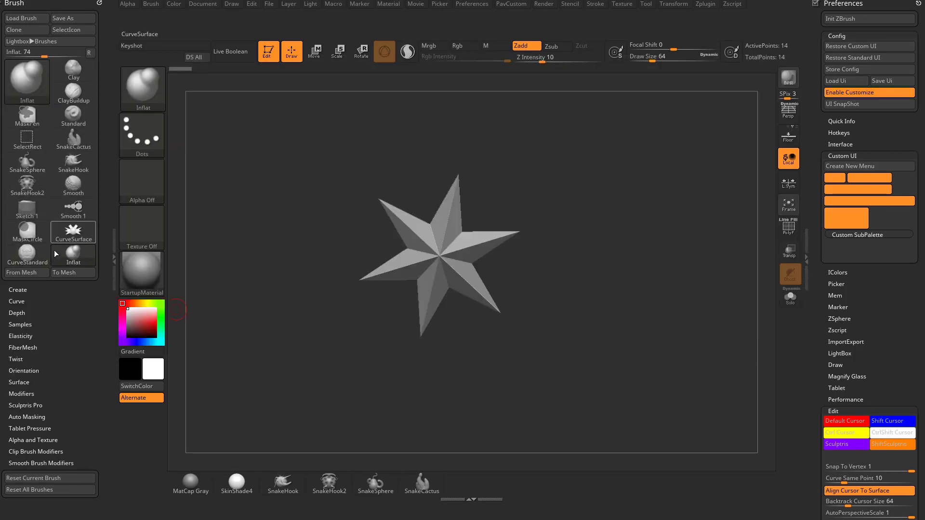
{"action": "left_click", "coordinate": [89, 52]}
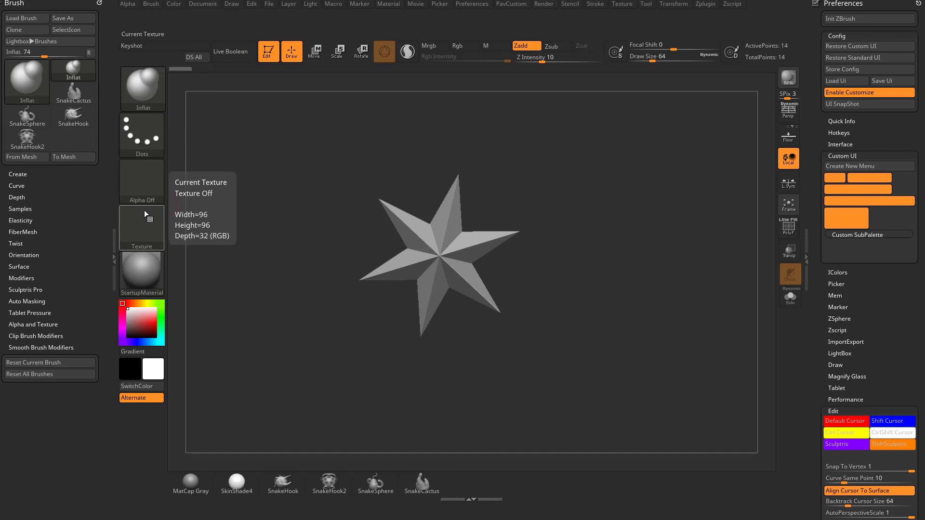
- Try the Magnify brush, then make CurveStandard the active brush
{"action": "left_click", "coordinate": [25, 80]}
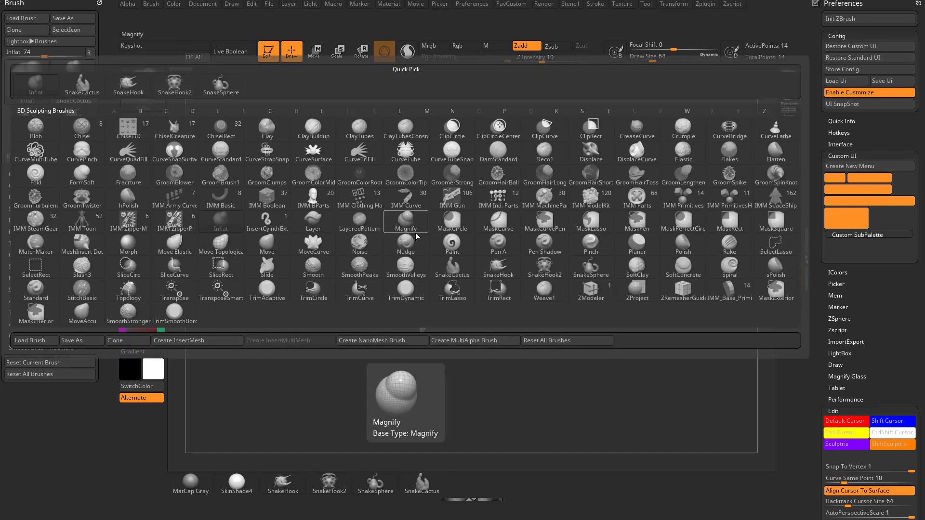
{"action": "mouse_move", "coordinate": [405, 221]}
{"action": "left_click", "coordinate": [412, 225]}
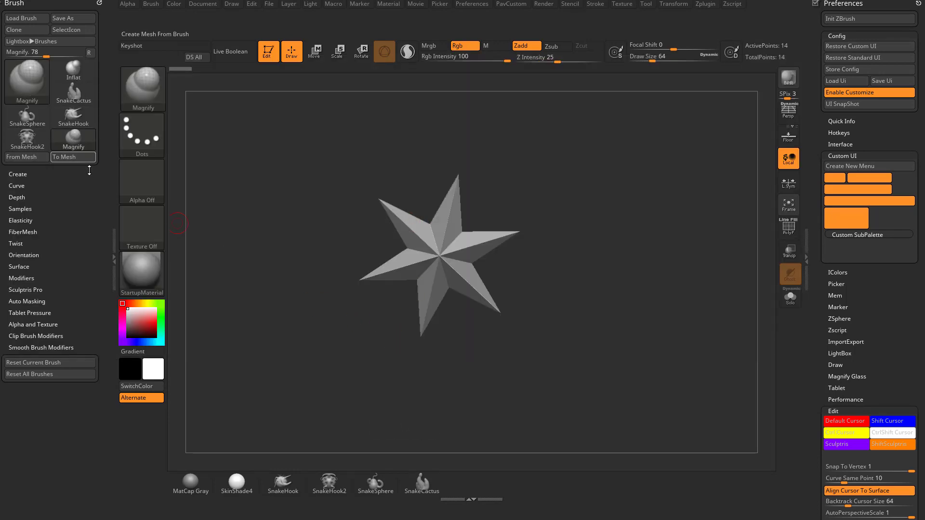
{"action": "left_click", "coordinate": [28, 78]}
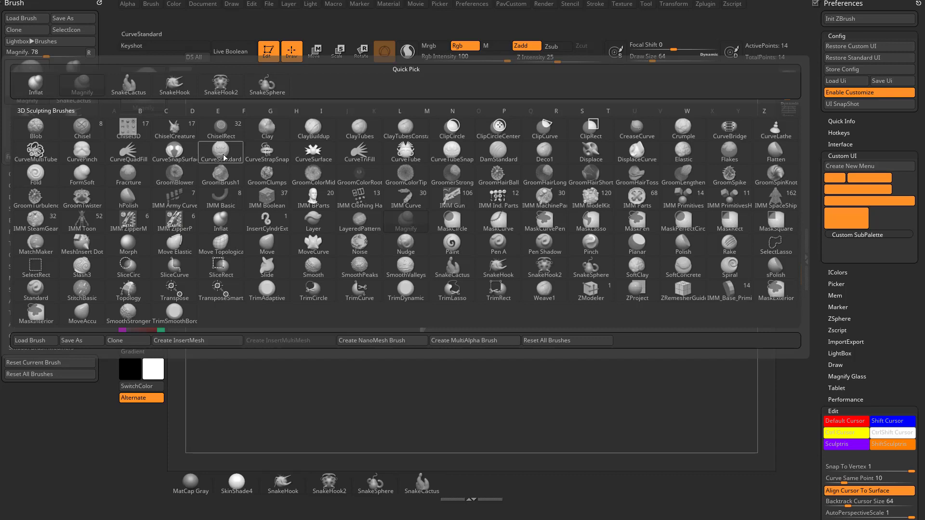
{"action": "left_click", "coordinate": [240, 255]}
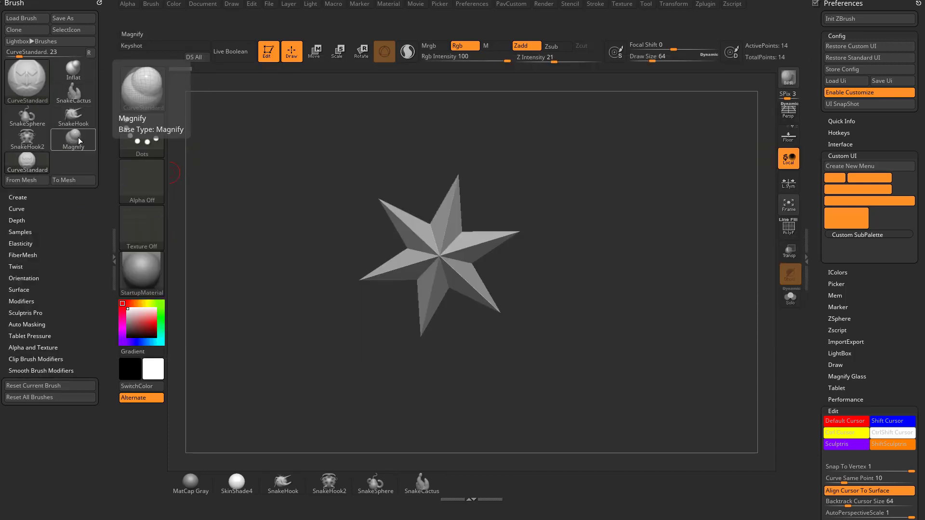
{"action": "left_click", "coordinate": [38, 82]}
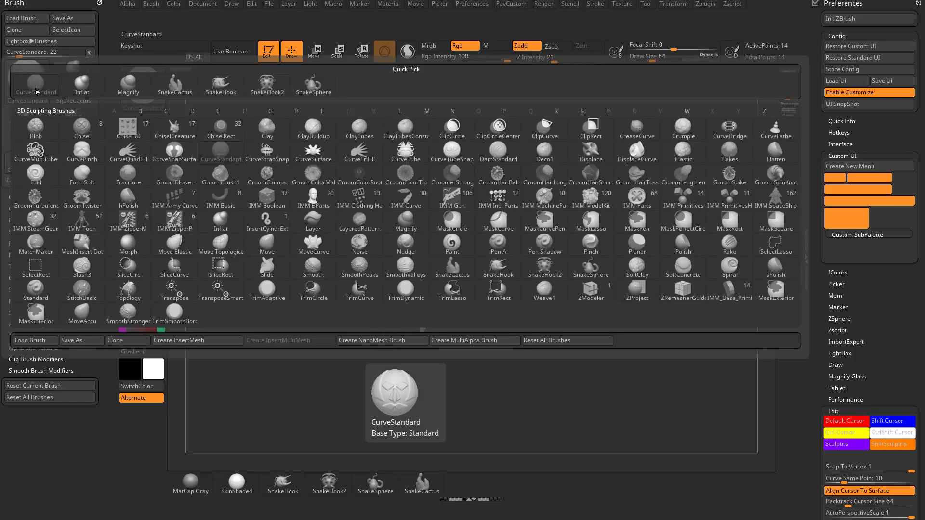
{"action": "left_click", "coordinate": [36, 127]}
- Add and remove a CurveStandard shelf shortcut, then add Magnify to the bottom shelf
{"action": "key", "text": "ctrl"}
{"action": "left_click_drag", "start_coordinate": [119, 257], "coordinate": [141, 427], "text": "ctrl"}
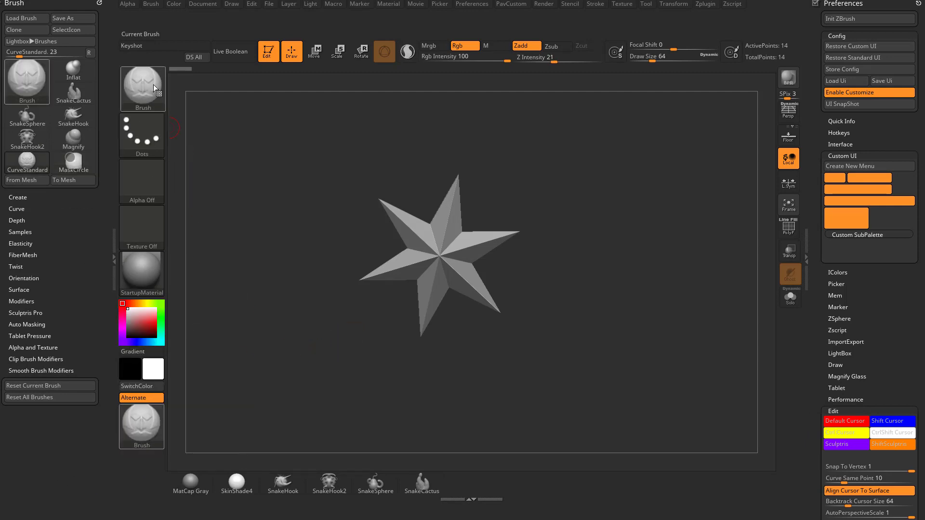
{"action": "left_click", "coordinate": [139, 432]}
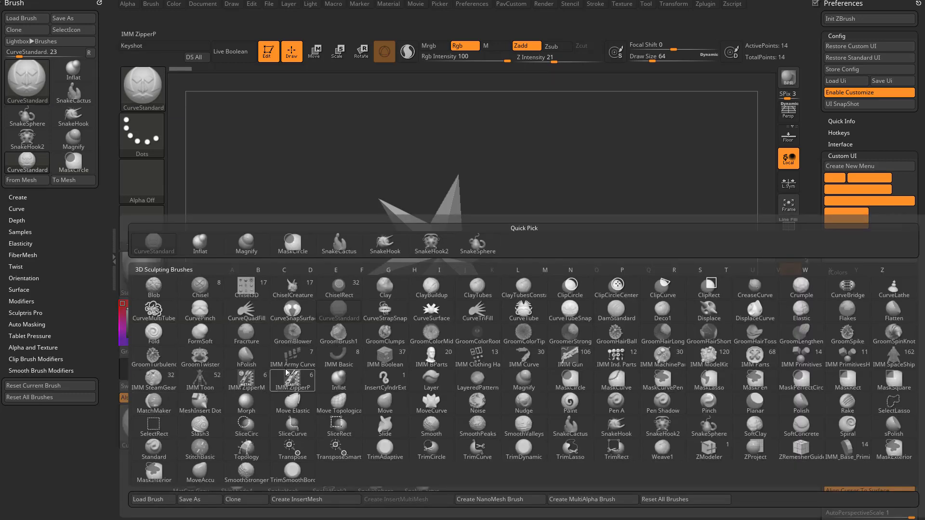
{"action": "left_click_drag", "start_coordinate": [142, 426], "coordinate": [346, 401], "text": "ctrl+alt"}
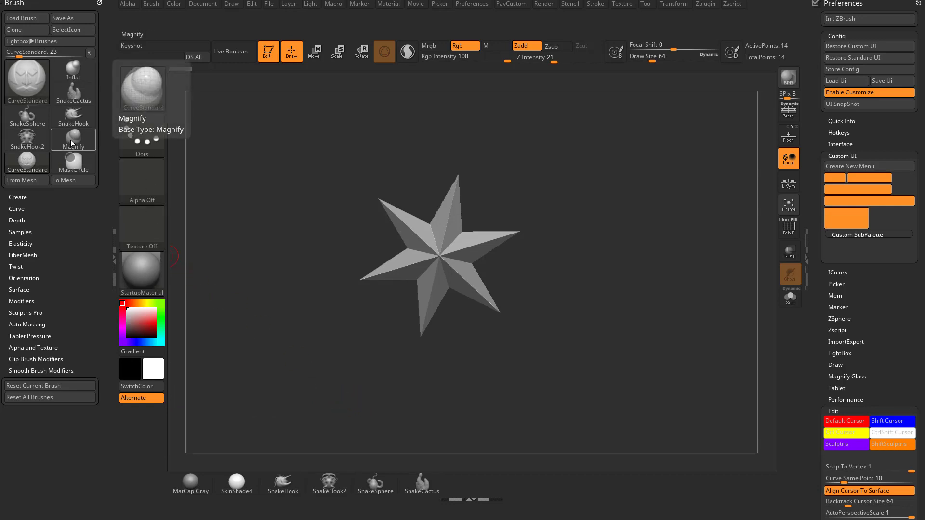
{"action": "mouse_move", "coordinate": [74, 139]}
{"action": "left_mouse_down", "text": "ctrl+alt"}
{"action": "mouse_move", "coordinate": [467, 449]}
{"action": "mouse_move", "coordinate": [470, 488]}
{"action": "left_mouse_up", "text": "ctrl+alt"}
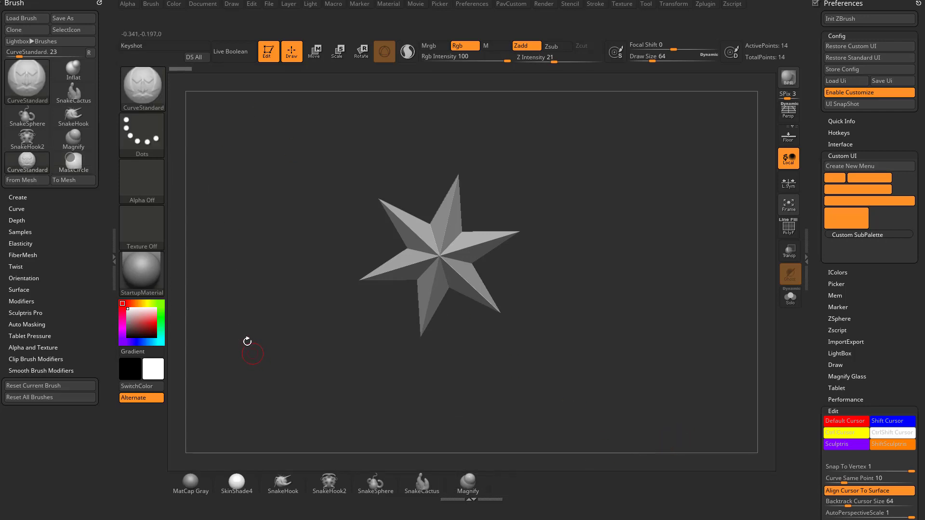
- Try the Clay, ClayBuildup and CurveTubeSnap brushes from the brush picker
{"action": "left_click", "coordinate": [27, 81]}
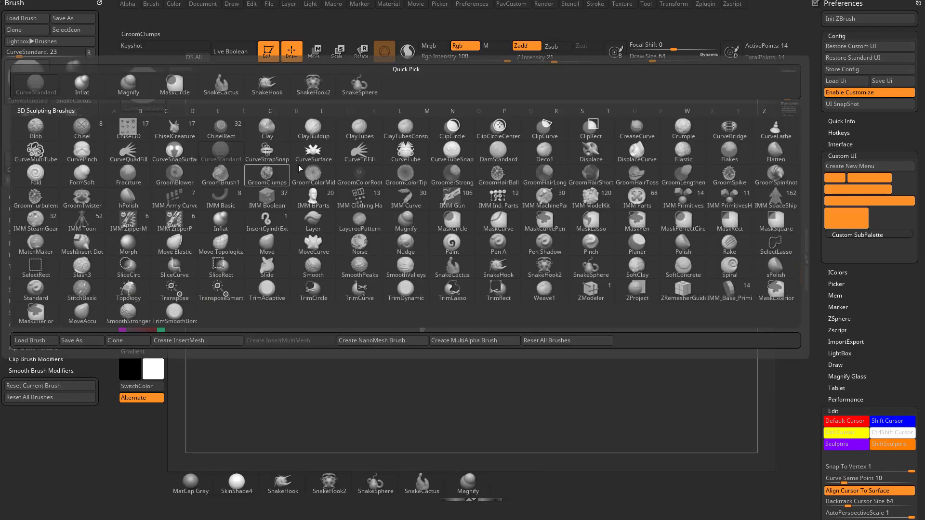
{"action": "key", "text": "b"}
{"action": "key", "text": "c"}
{"action": "key", "text": "l"}
{"action": "left_click", "coordinate": [26, 77]}
{"action": "left_click", "coordinate": [313, 129]}
{"action": "left_click", "coordinate": [44, 102]}
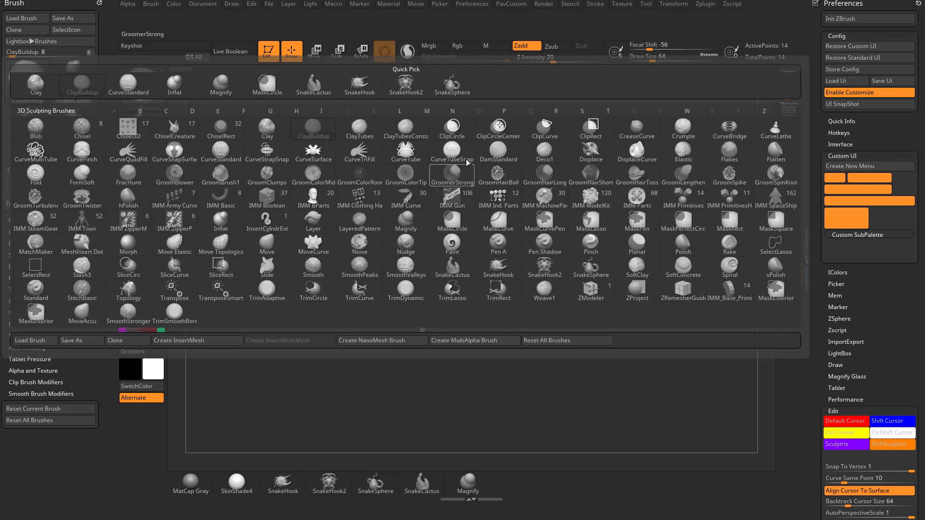
{"action": "left_click", "coordinate": [457, 157]}
- Try hPolish and MeshInsert Dot, add hPolish to the custom shelf, and close the Brush palette
{"action": "left_click", "coordinate": [23, 90]}
{"action": "left_click", "coordinate": [128, 201]}
{"action": "left_click", "coordinate": [143, 88]}
{"action": "left_click", "coordinate": [85, 259]}
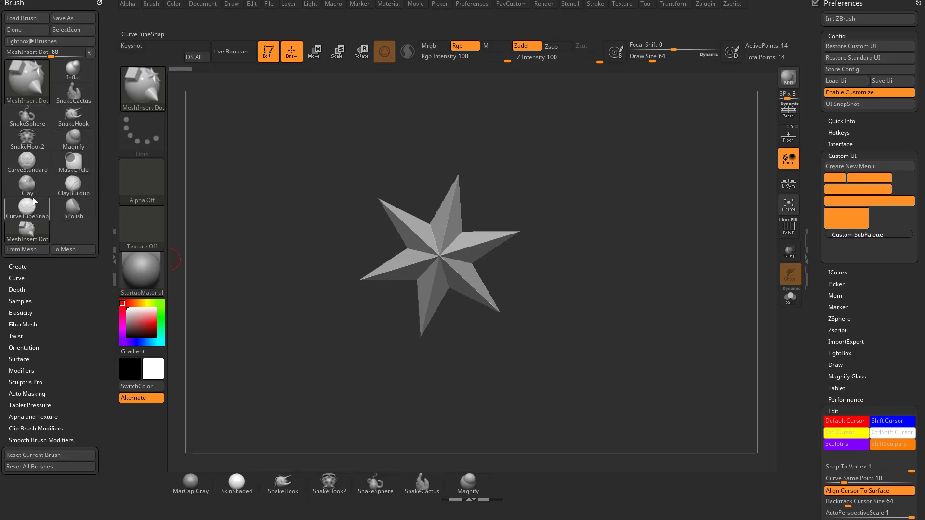
{"action": "mouse_move", "coordinate": [72, 210]}
{"action": "left_mouse_down", "text": "ctrl+alt"}
{"action": "mouse_move", "coordinate": [530, 445]}
{"action": "mouse_move", "coordinate": [506, 482]}
{"action": "left_mouse_up", "text": "ctrl+alt"}
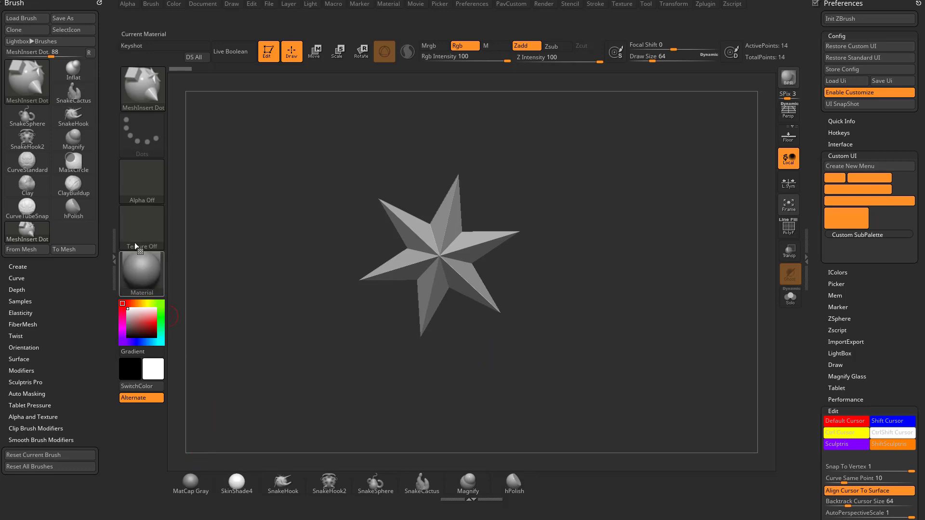
{"action": "left_click", "coordinate": [100, 4]}
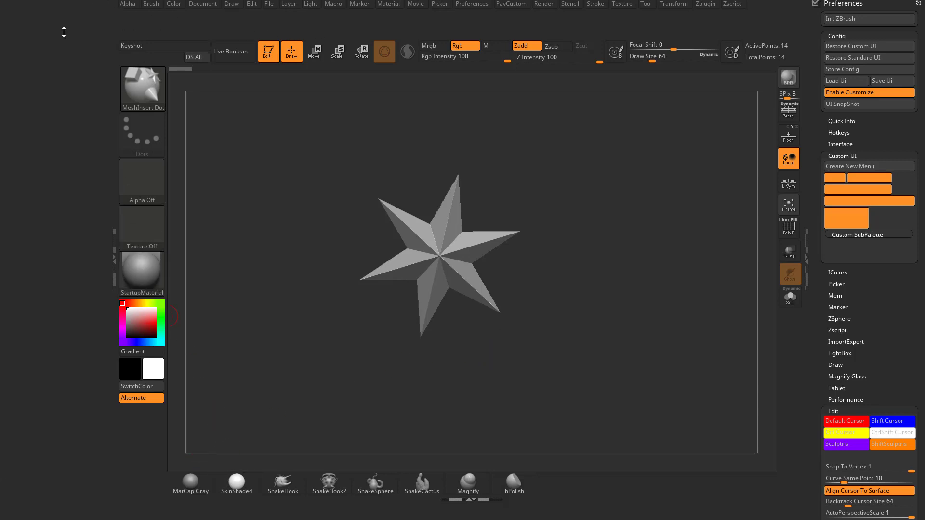
- Dock the Material palette and apply Framer03, Chrome, NormalRGBMat, then ReflectOrange to the star
{"action": "left_click", "coordinate": [388, 4]}
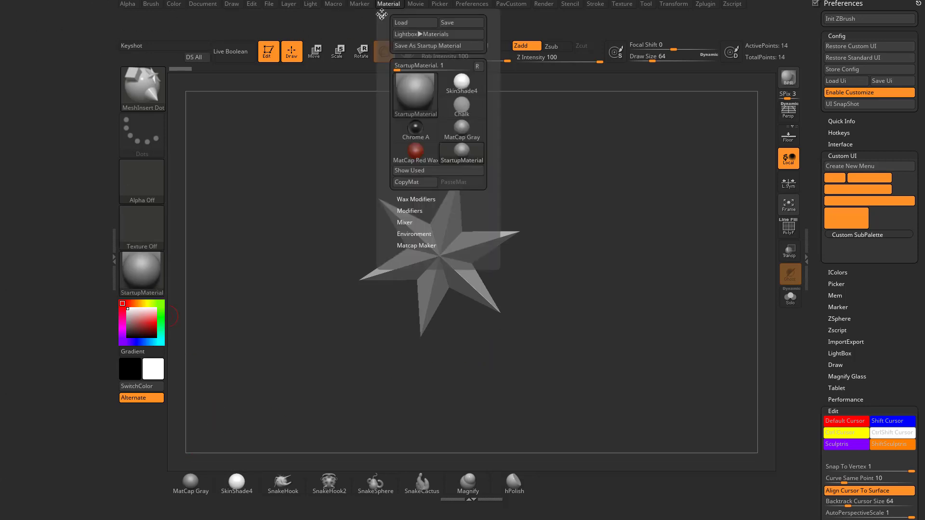
{"action": "left_click_drag", "start_coordinate": [379, 16], "coordinate": [62, 77]}
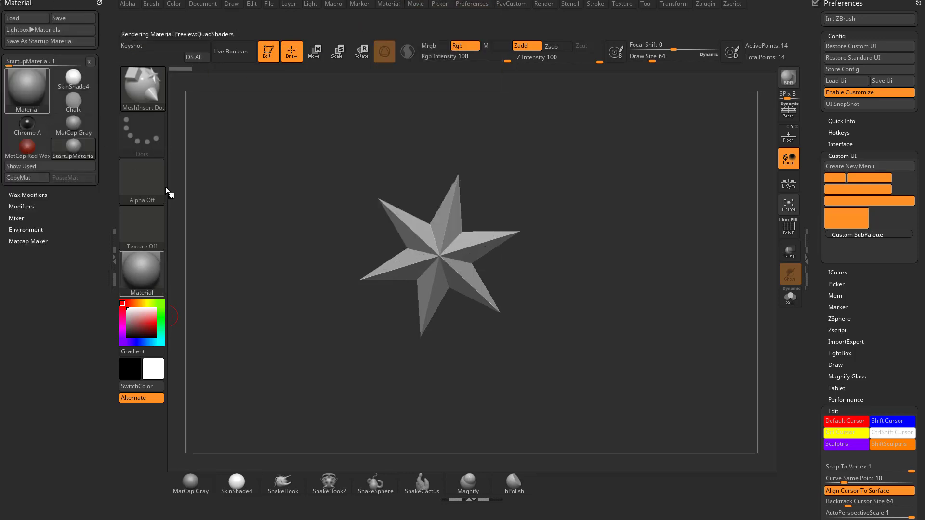
{"action": "key", "text": "m"}
{"action": "left_click", "coordinate": [174, 224]}
{"action": "key", "text": "m"}
{"action": "left_click", "coordinate": [221, 287]}
{"action": "key", "text": "m"}
{"action": "left_click", "coordinate": [313, 288]}
{"action": "key", "text": "m"}
{"action": "left_click", "coordinate": [266, 202]}
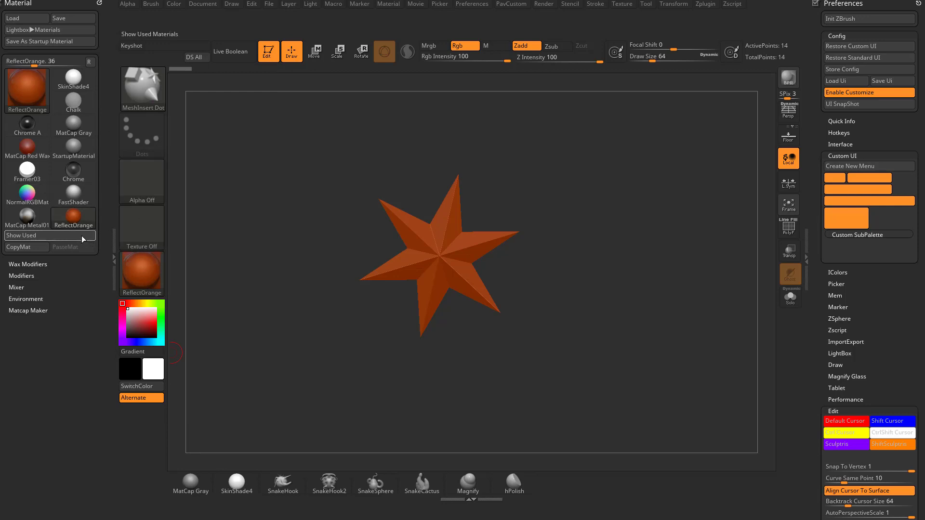
- Add NormalRGBMat to the custom shelf, remove it again, and turn Enable Customize off
{"action": "mouse_move", "coordinate": [31, 195]}
{"action": "left_mouse_down", "text": "ctrl+alt"}
{"action": "mouse_move", "coordinate": [554, 487]}
{"action": "mouse_move", "coordinate": [199, 149]}
{"action": "mouse_move", "coordinate": [593, 122]}
{"action": "mouse_move", "coordinate": [206, 230]}
{"action": "left_mouse_up", "text": "ctrl+alt"}
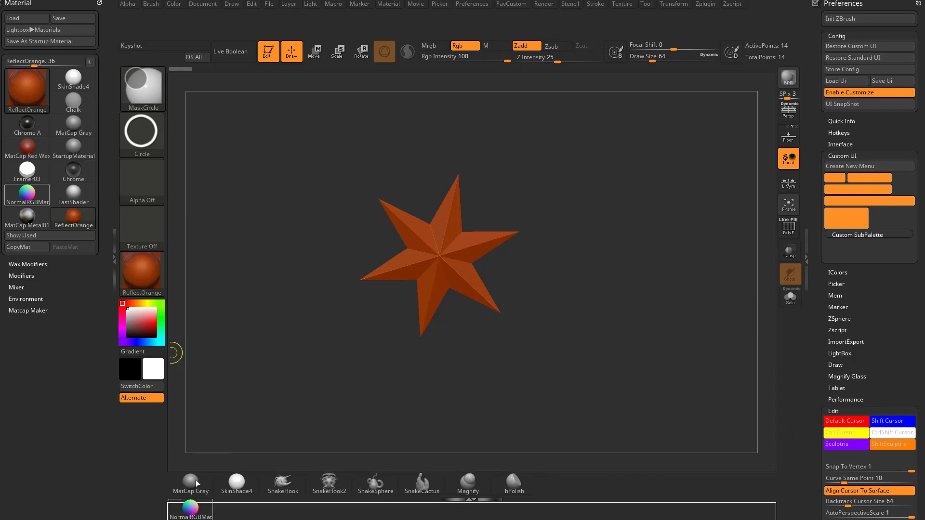
{"action": "left_click_drag", "start_coordinate": [206, 231], "coordinate": [400, 131], "text": "ctrl+alt"}
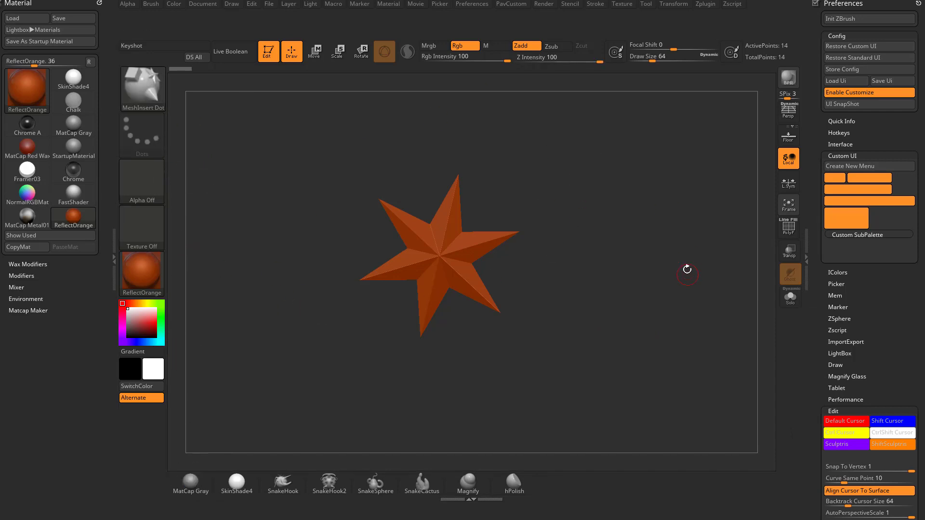
{"action": "left_click", "coordinate": [860, 92]}
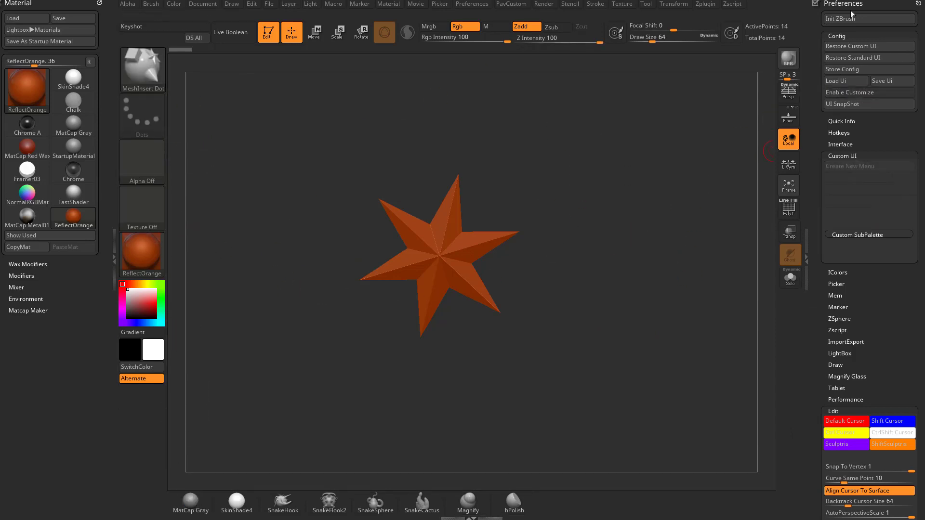
- Close Material, dock PavCustom with ModifyTopology expanded, then close PavCustom too
{"action": "left_click", "coordinate": [99, 3]}
{"action": "left_click", "coordinate": [515, 4]}
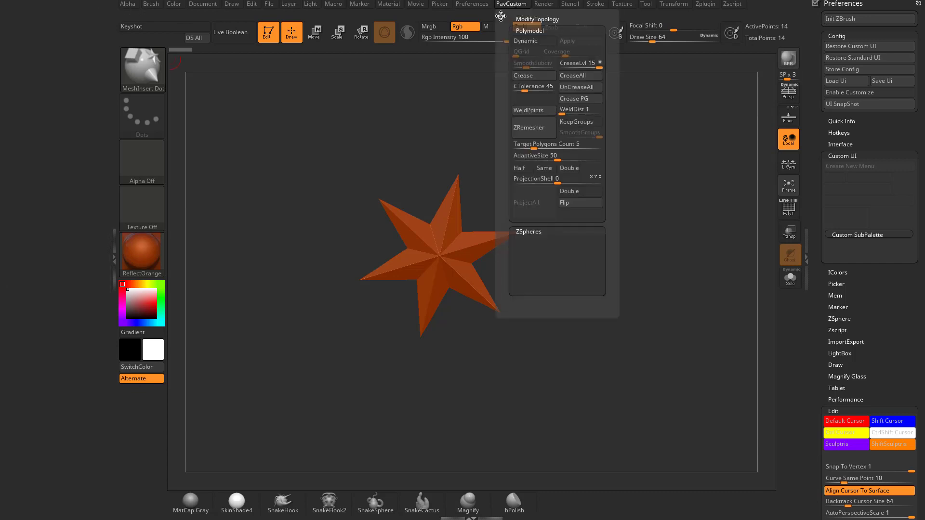
{"action": "left_click_drag", "start_coordinate": [501, 15], "coordinate": [51, 93]}
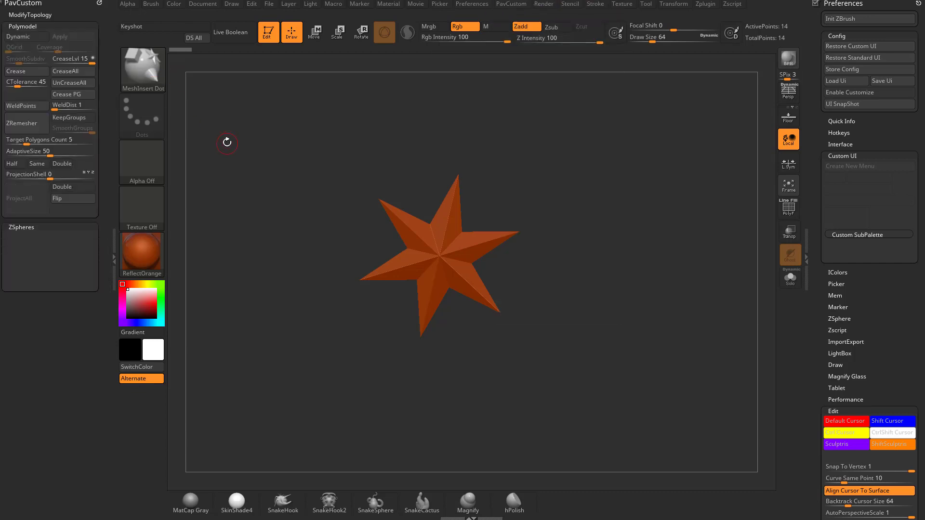
{"action": "left_click", "coordinate": [30, 15]}
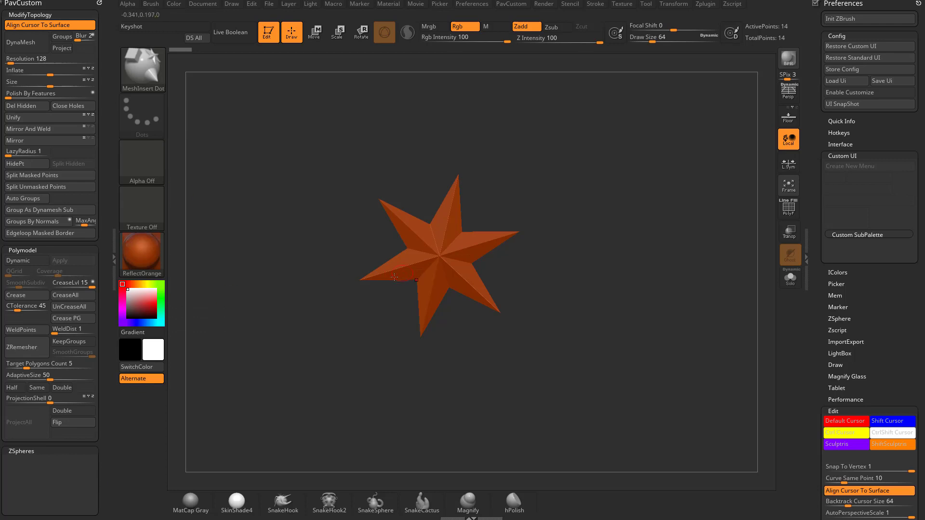
{"action": "left_click", "coordinate": [99, 3]}
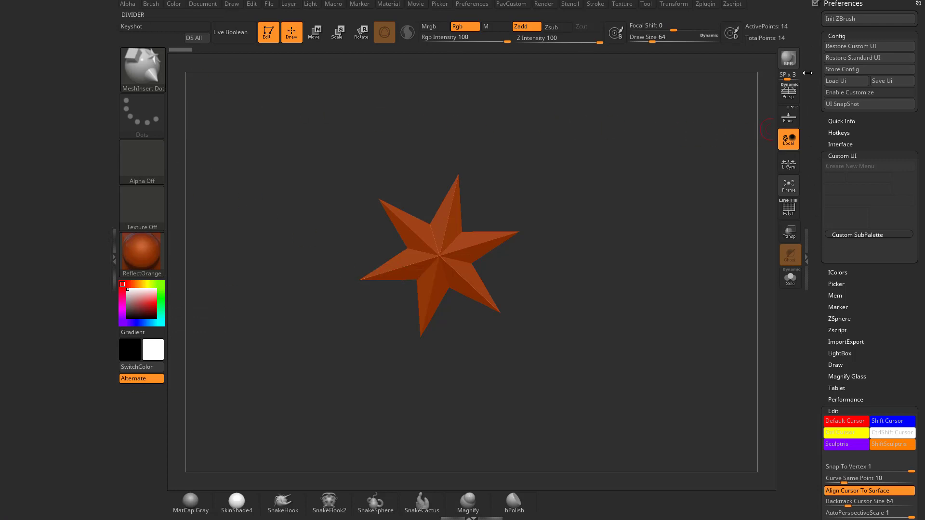
- Turn Enable Customize back on and create a custom menu titled TestDemo
{"action": "left_click", "coordinate": [851, 93]}
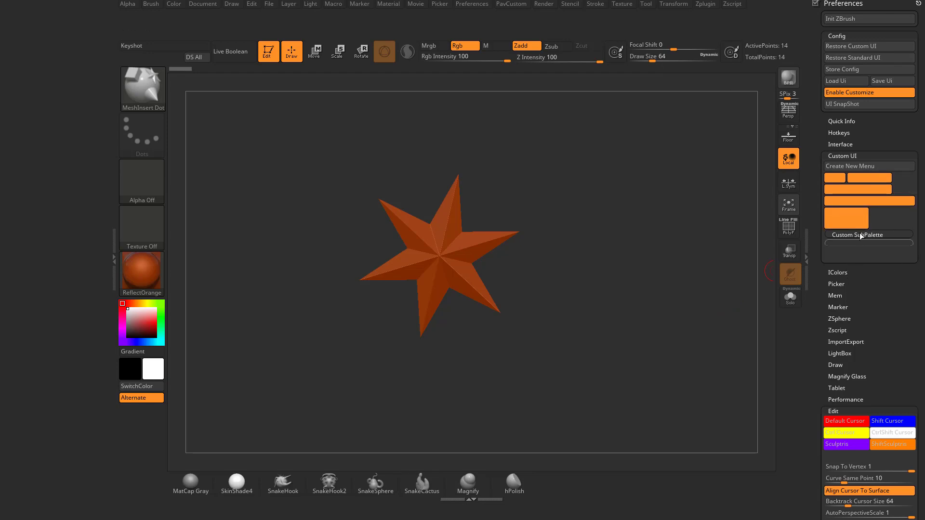
{"action": "left_click", "coordinate": [870, 166]}
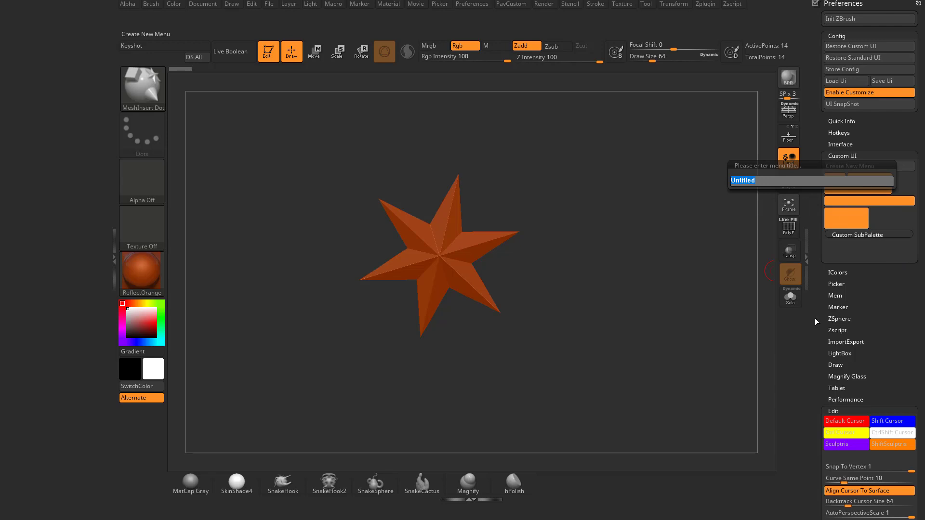
{"action": "type", "text": "tDemo"}
{"action": "key", "text": "Return"}
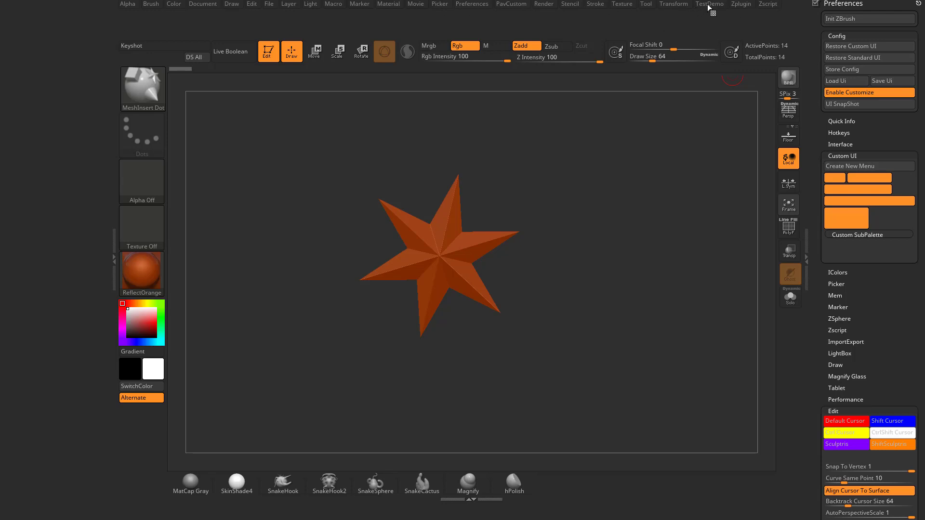
- Dock TestDemo in the left tray and add a subpalette, keeping the Untitled name
{"action": "mouse_move", "coordinate": [709, 7]}
{"action": "left_mouse_down", "text": "ctrl+alt"}
{"action": "mouse_move", "coordinate": [471, 79]}
{"action": "mouse_move", "coordinate": [287, 96]}
{"action": "left_mouse_up", "text": "ctrl+alt"}
{"action": "left_click", "coordinate": [868, 234]}
{"action": "key", "text": "ctrl"}
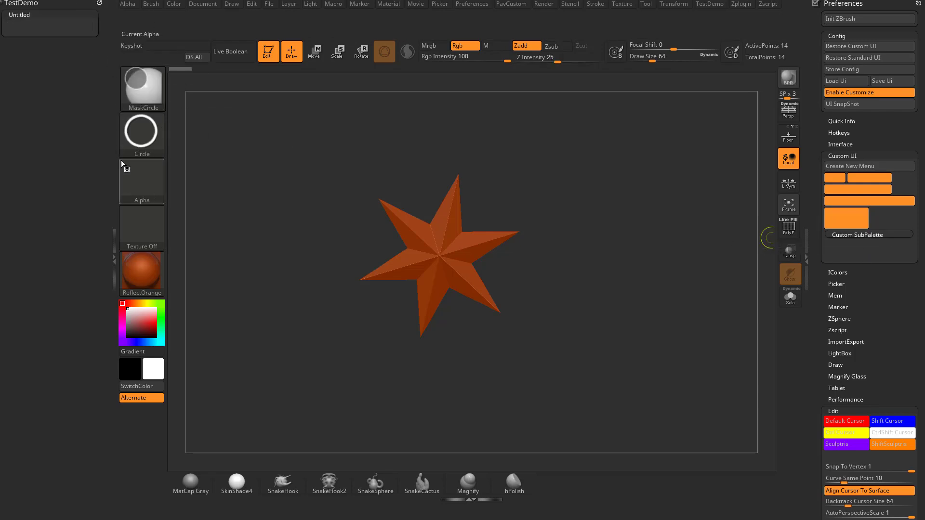
{"action": "left_click", "coordinate": [24, 15]}
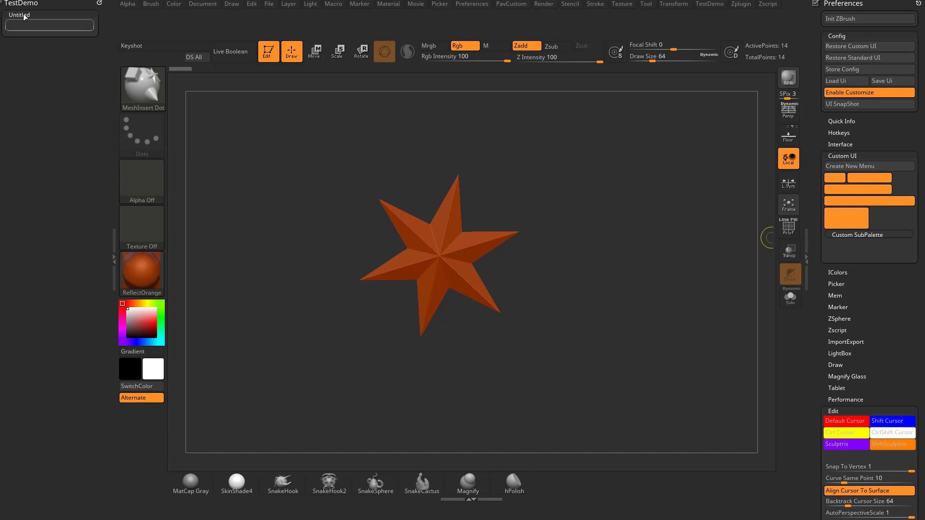
{"action": "key", "text": "ctrl"}
{"action": "mouse_move", "coordinate": [817, 315]}
{"action": "left_mouse_down"}
{"action": "mouse_move", "coordinate": [814, 150]}
{"action": "mouse_move", "coordinate": [876, 121]}
{"action": "left_mouse_up"}
- With the ZSphere tool, add Rigging's Select Mesh button to the Untitled subpalette
{"action": "left_click", "coordinate": [846, 149]}
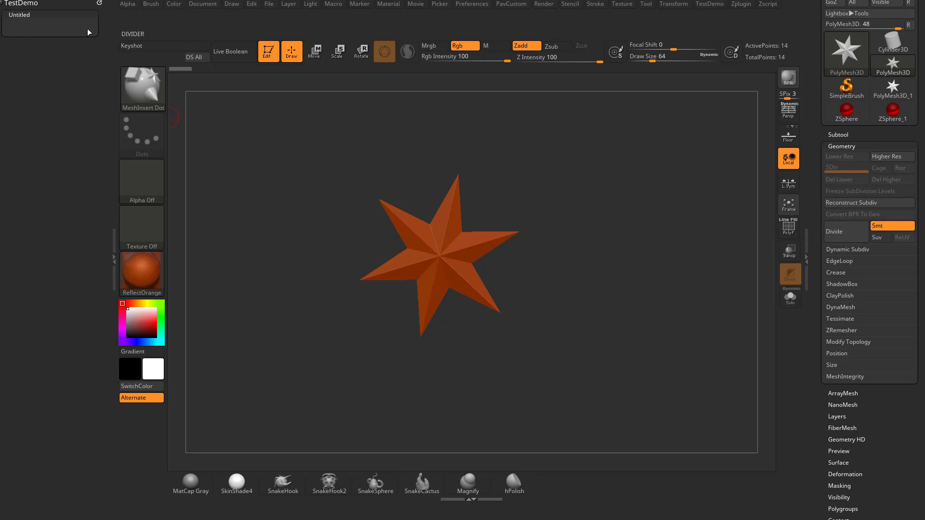
{"action": "left_click", "coordinate": [845, 110]}
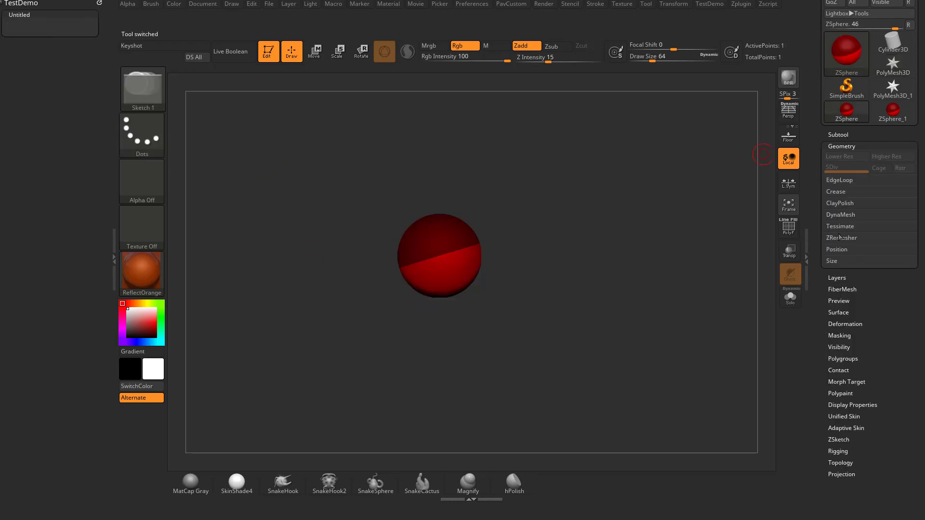
{"action": "scroll", "coordinate": [831, 311], "scroll_direction": "down", "scroll_amount": 3}
{"action": "left_click", "coordinate": [838, 285]}
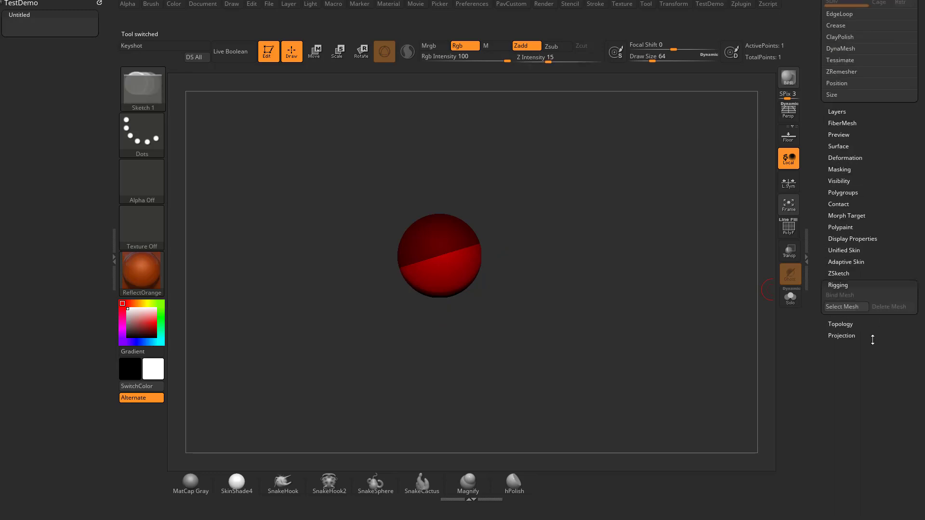
{"action": "left_click", "coordinate": [849, 308]}
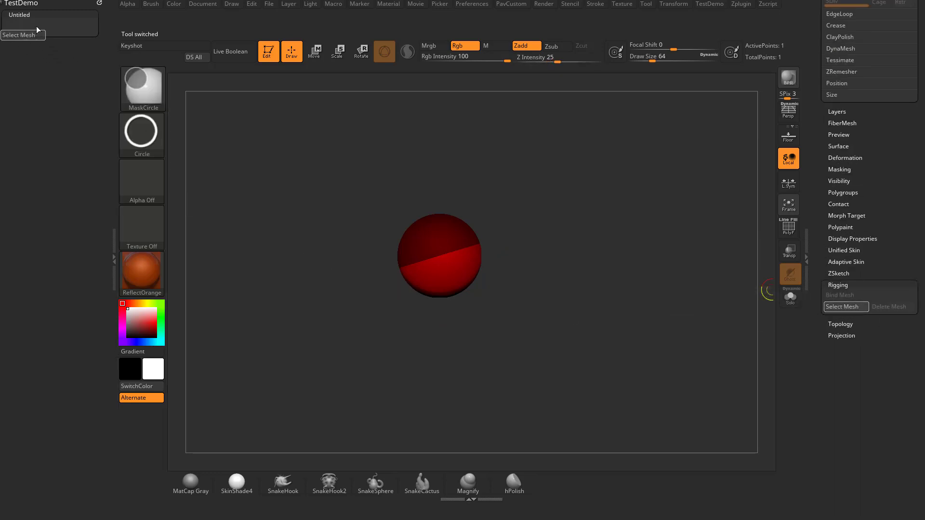
{"action": "left_click_drag", "start_coordinate": [36, 30], "coordinate": [29, 27], "text": "ctrl+alt"}
{"action": "scroll", "coordinate": [845, 186], "scroll_direction": "up", "scroll_amount": 3}
{"action": "scroll", "coordinate": [860, 231], "scroll_direction": "up", "scroll_amount": 3}
{"action": "scroll", "coordinate": [876, 285], "scroll_direction": "up", "scroll_amount": 2}
- Switch between the star and ZSphere tools and pick up Select Mesh again
{"action": "left_click", "coordinate": [890, 283]}
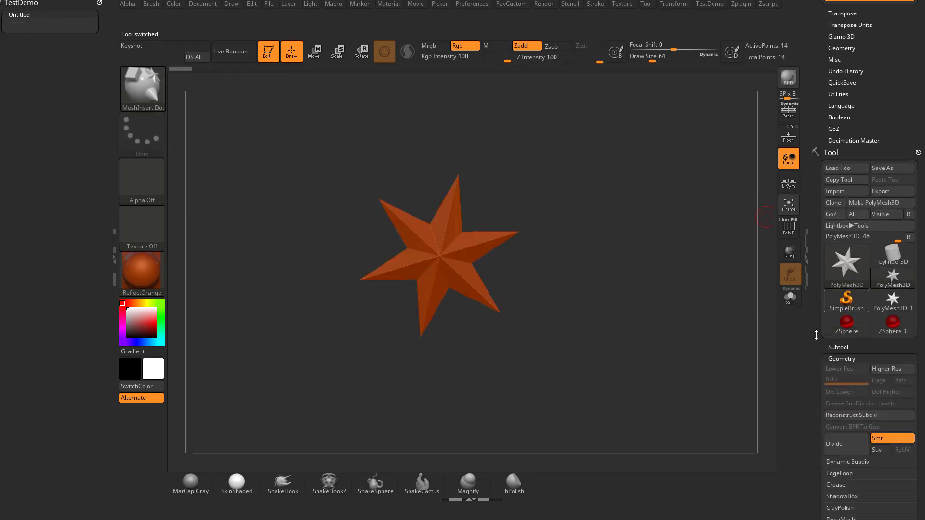
{"action": "scroll", "coordinate": [816, 329], "scroll_direction": "down", "scroll_amount": 5}
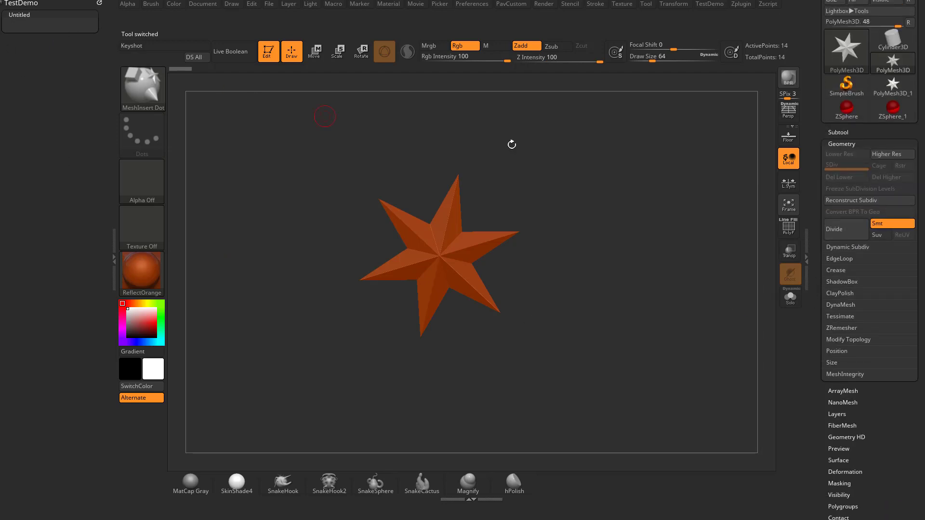
{"action": "left_click", "coordinate": [848, 115]}
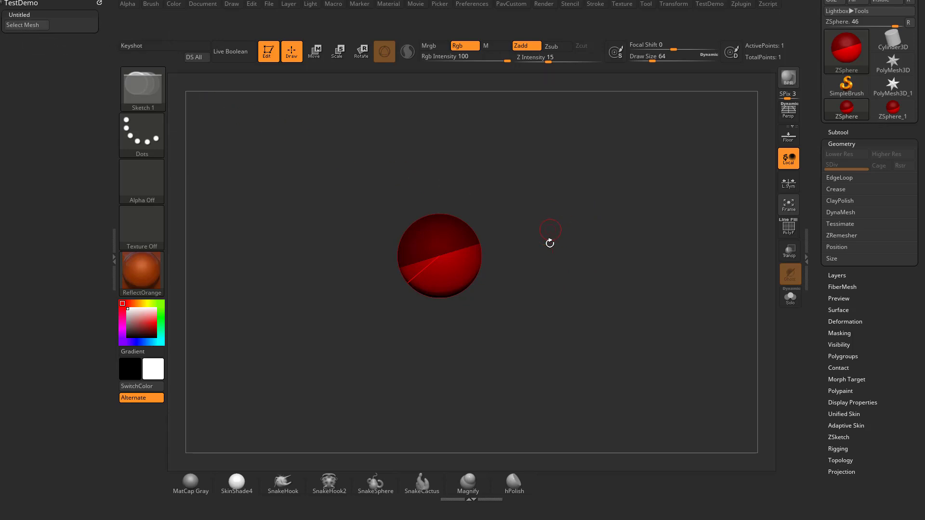
{"action": "left_click_drag", "start_coordinate": [551, 255], "coordinate": [176, 81]}
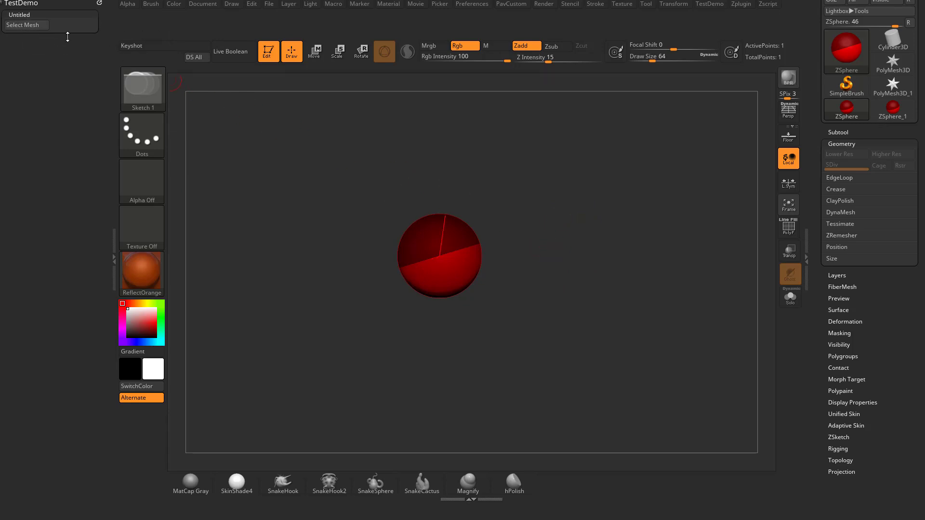
{"action": "left_click", "coordinate": [24, 26]}
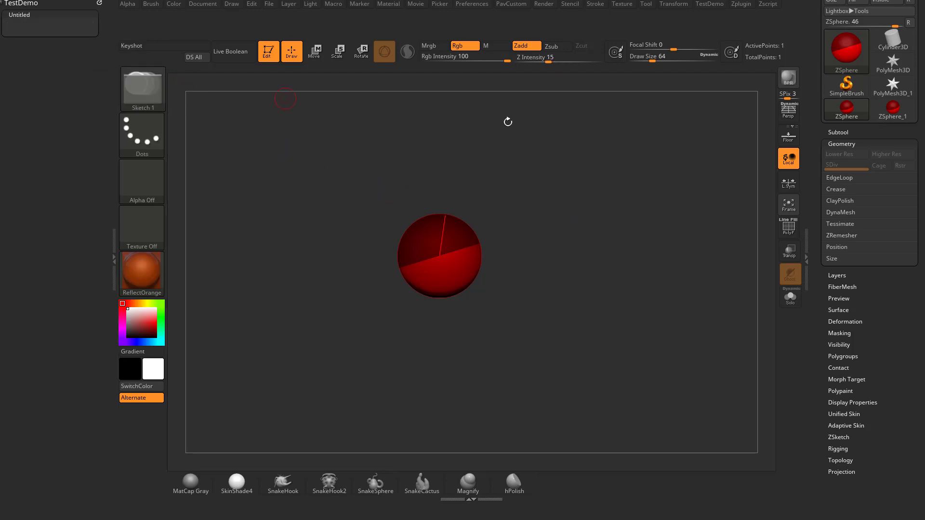
- Make the star the active tool and add ClayPolish and ZRemesher to TestDemo
{"action": "left_click", "coordinate": [893, 86]}
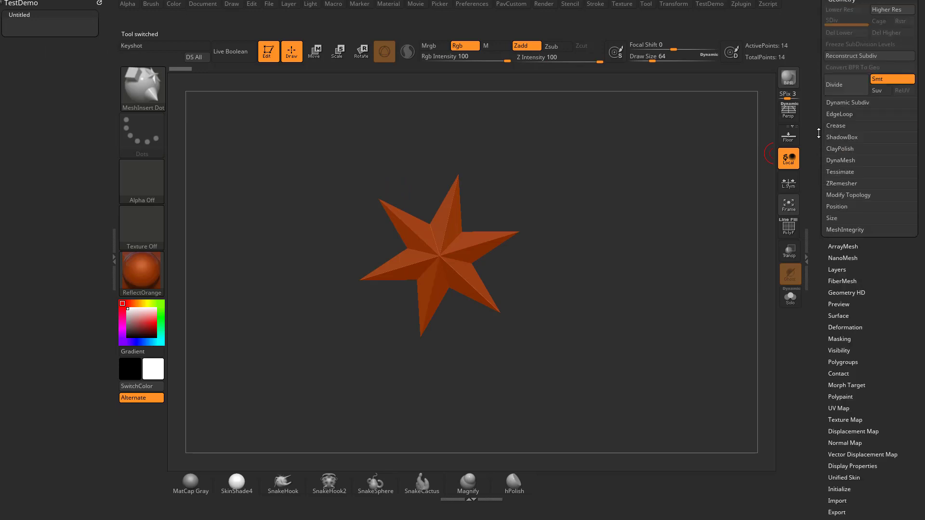
{"action": "left_click", "coordinate": [846, 143]}
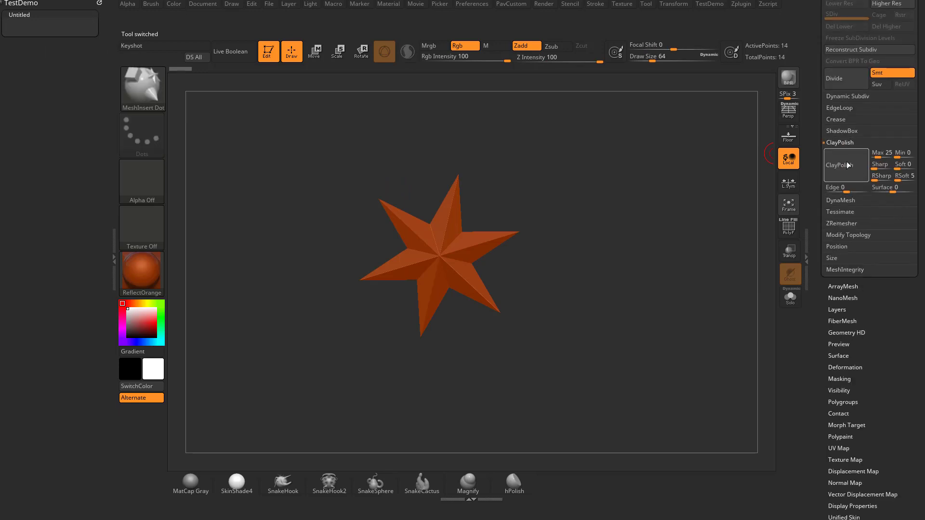
{"action": "left_click_drag", "start_coordinate": [847, 165], "coordinate": [36, 33], "text": "ctrl+alt"}
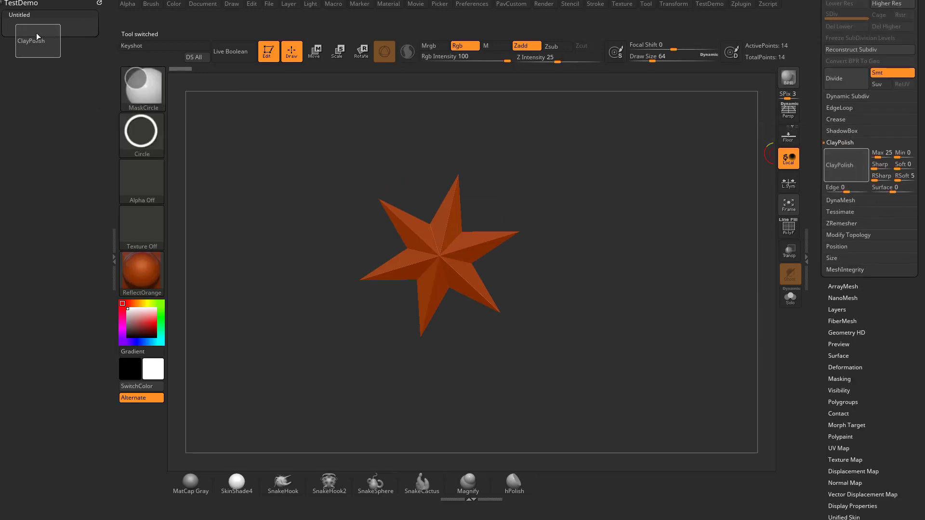
{"action": "left_click", "coordinate": [841, 224]}
{"action": "left_click_drag", "start_coordinate": [847, 241], "coordinate": [86, 35], "text": "ctrl+alt"}
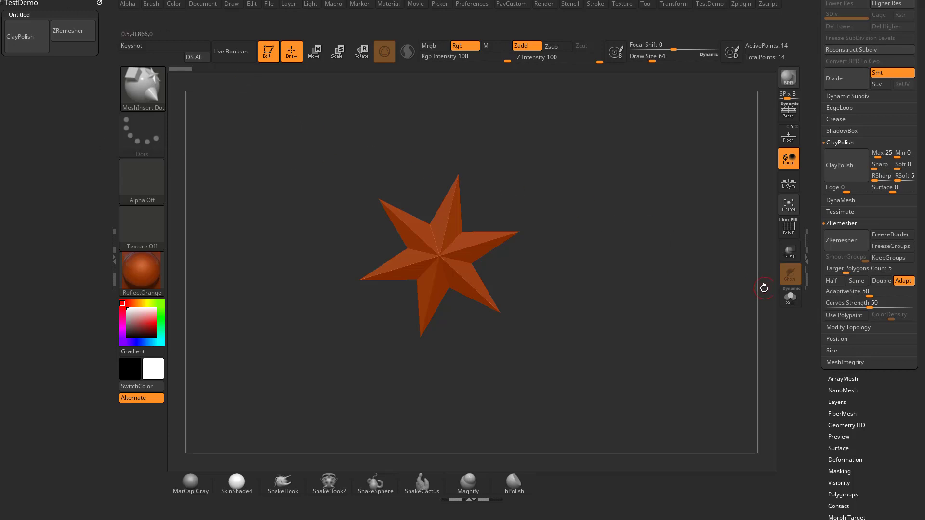
- Add KeepGroups, Target Polygons Count, AdaptiveSize and DynaMesh, moving AdaptiveSize above DynaMesh
{"action": "left_click", "coordinate": [840, 303]}
{"action": "left_click_drag", "start_coordinate": [893, 257], "coordinate": [88, 40], "text": "ctrl+alt"}
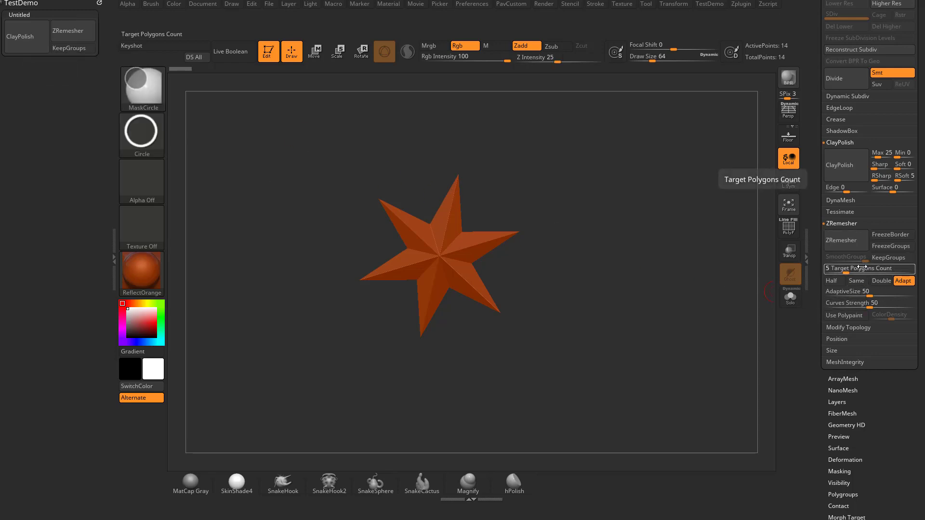
{"action": "mouse_move", "coordinate": [860, 268]}
{"action": "left_mouse_down", "text": "ctrl+alt"}
{"action": "mouse_move", "coordinate": [67, 80]}
{"action": "mouse_move", "coordinate": [58, 61]}
{"action": "left_mouse_up", "text": "ctrl+alt"}
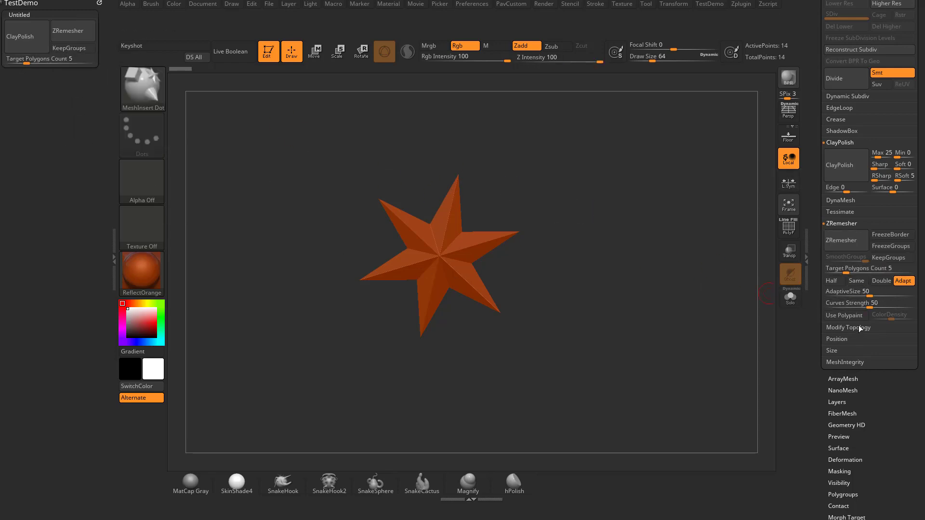
{"action": "left_click_drag", "start_coordinate": [853, 291], "coordinate": [48, 69], "text": "ctrl+alt"}
{"action": "left_click", "coordinate": [840, 201]}
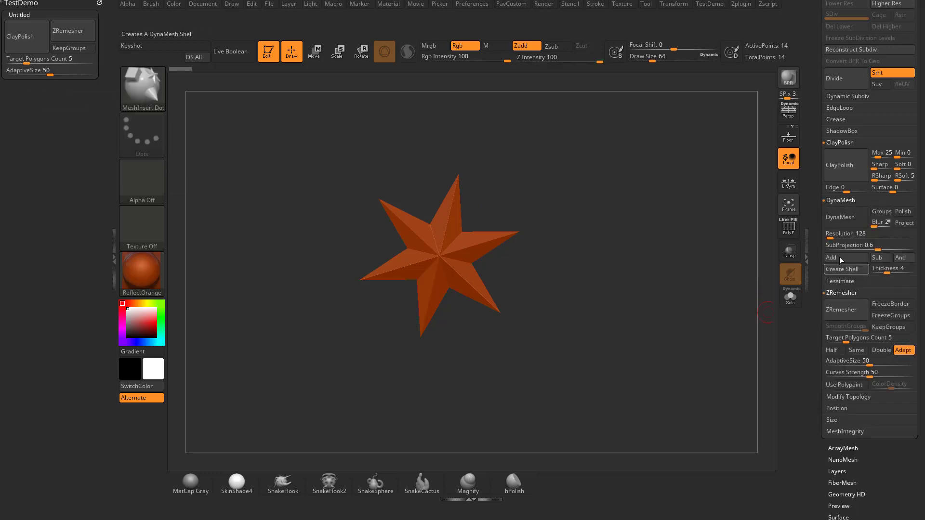
{"action": "left_click_drag", "start_coordinate": [841, 217], "coordinate": [29, 77], "text": "ctrl+alt"}
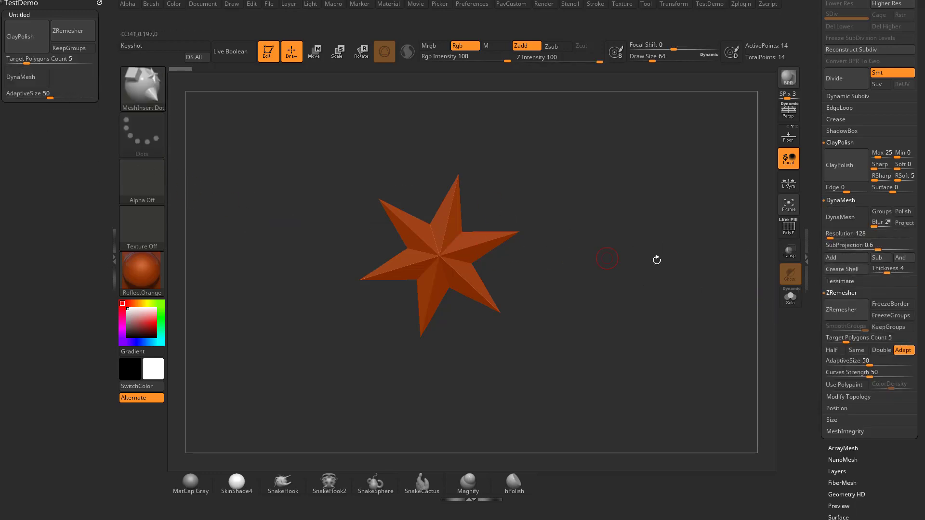
{"action": "key", "text": "ctrl"}
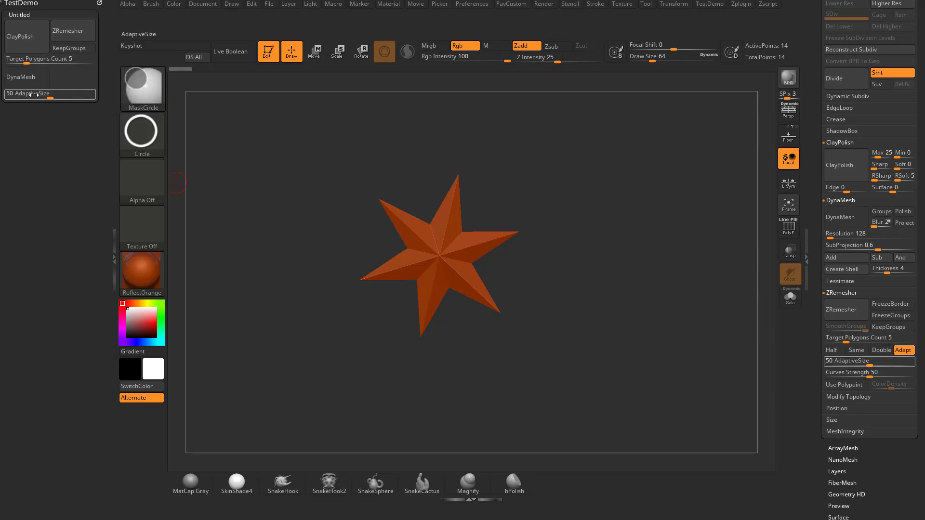
{"action": "left_click_drag", "start_coordinate": [33, 93], "coordinate": [29, 71], "text": "ctrl+alt"}
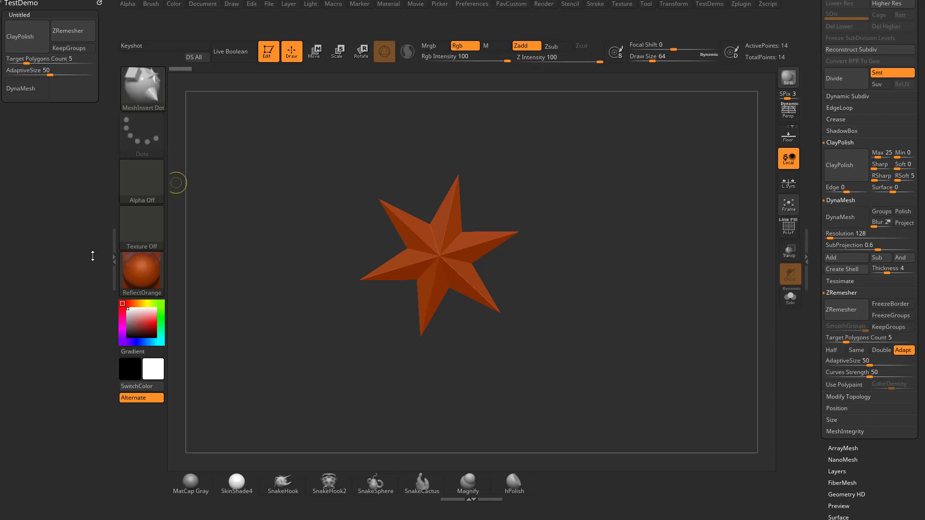
- Add DynaMesh's Sub and And buttons to the TestDemo menu
{"action": "left_click_drag", "start_coordinate": [823, 243], "coordinate": [822, 267]}
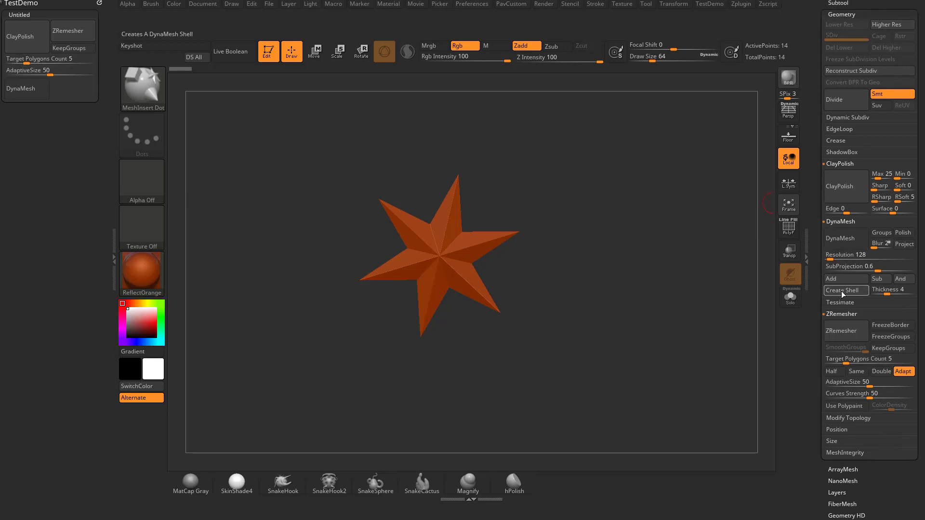
{"action": "left_click_drag", "start_coordinate": [876, 278], "coordinate": [63, 88], "text": "ctrl+alt"}
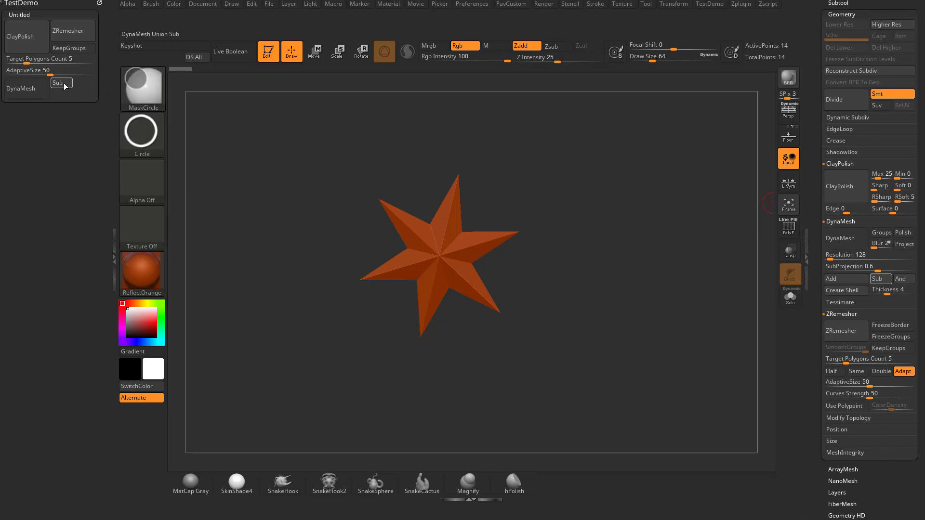
{"action": "left_click_drag", "start_coordinate": [901, 278], "coordinate": [72, 96], "text": "ctrl+alt"}
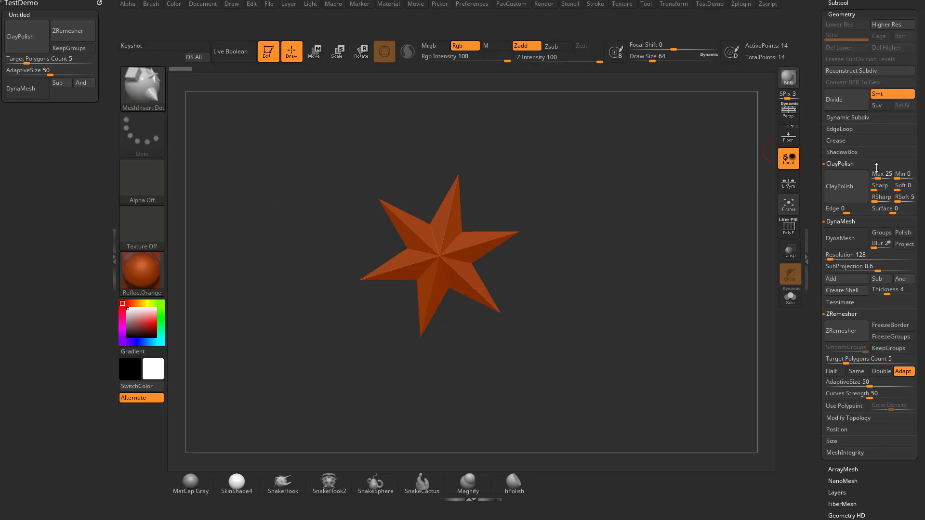
- Insert two Custom UI filler spacers, one beside Sub and one below it
{"action": "mouse_move", "coordinate": [818, 180]}
{"action": "left_mouse_down"}
{"action": "mouse_move", "coordinate": [819, 338]}
{"action": "mouse_move", "coordinate": [830, 356]}
{"action": "left_mouse_up"}
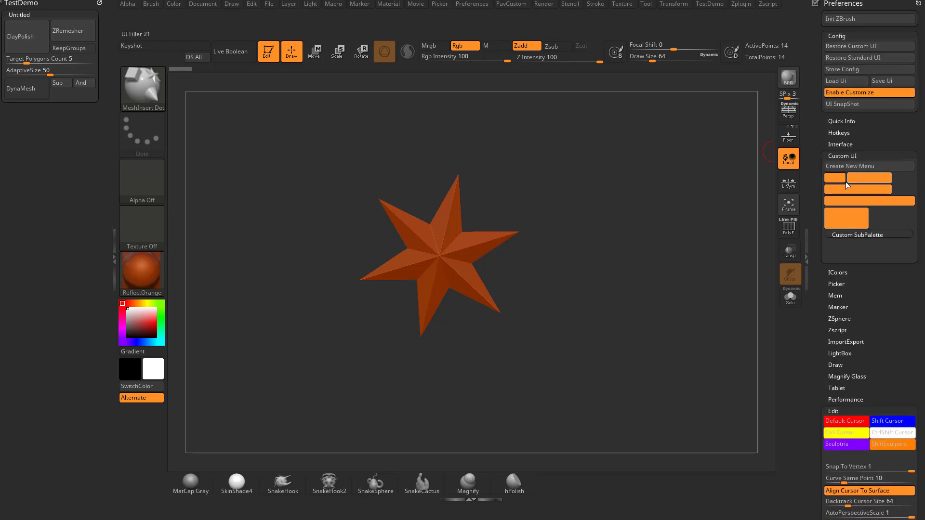
{"action": "left_click_drag", "start_coordinate": [838, 181], "coordinate": [85, 83], "text": "ctrl+alt"}
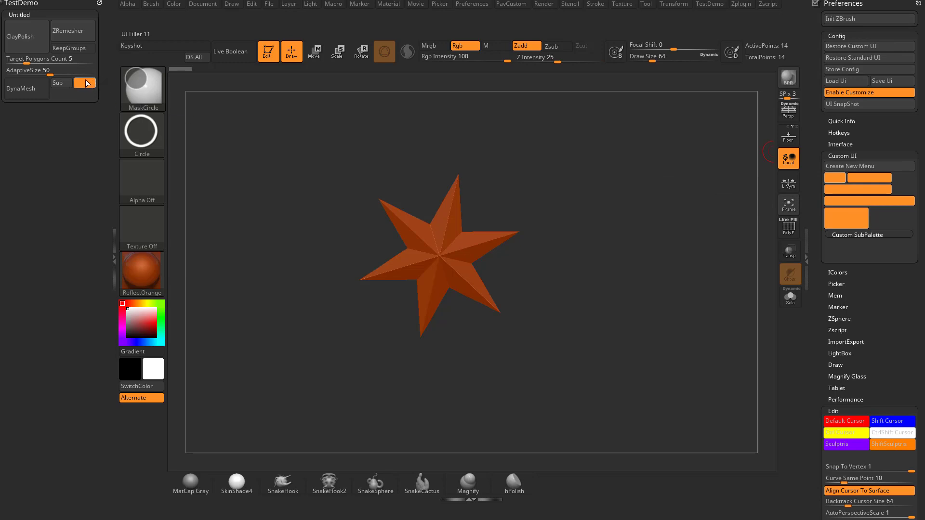
{"action": "left_click_drag", "start_coordinate": [835, 178], "coordinate": [62, 94], "text": "ctrl+alt"}
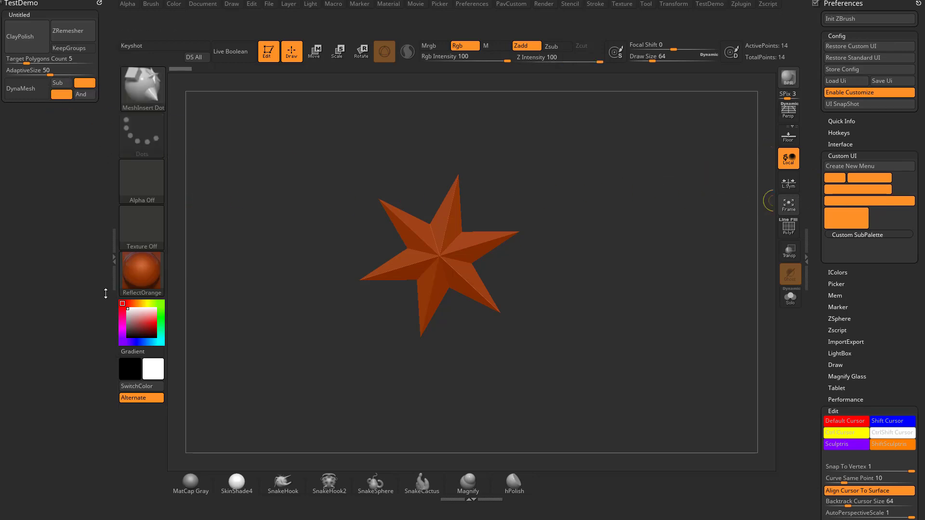
- Turn Enable Customize off and cancel the menu's hotkey prompt twice
{"action": "left_click", "coordinate": [856, 93]}
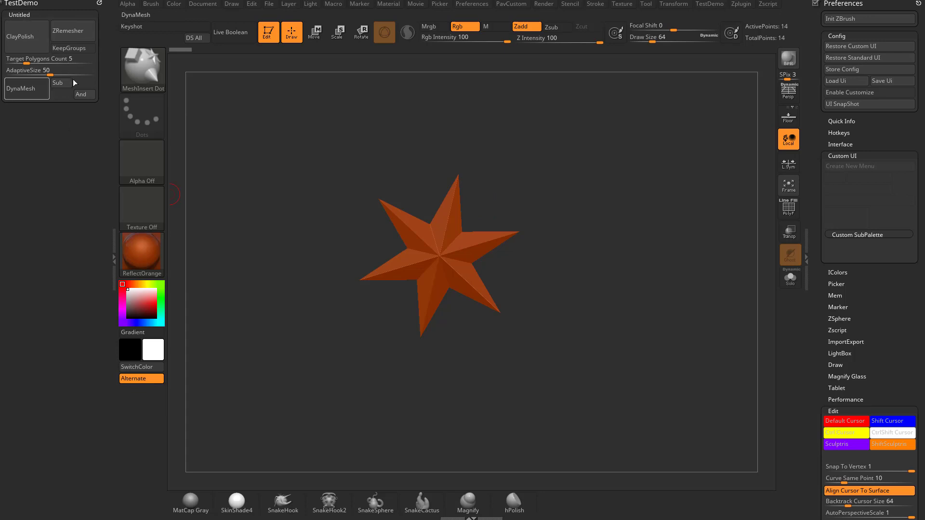
{"action": "left_click", "coordinate": [26, 16], "text": "ctrl+alt"}
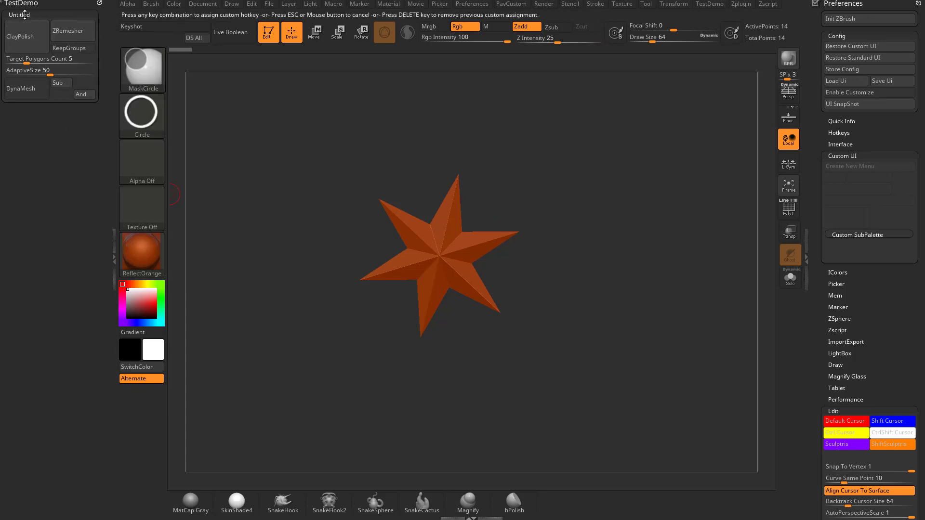
{"action": "key", "text": "Escape"}
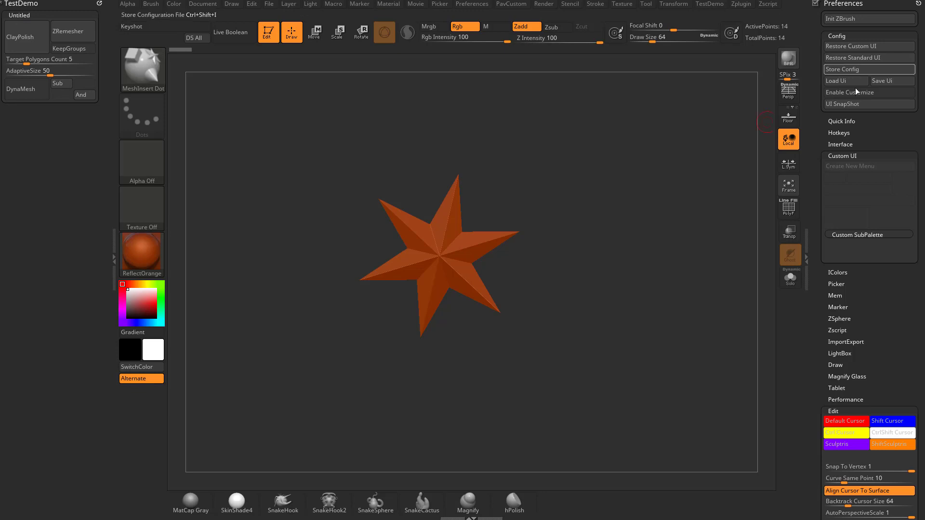
{"action": "left_click", "coordinate": [26, 14], "text": "ctrl+alt"}
{"action": "key", "text": "Escape"}
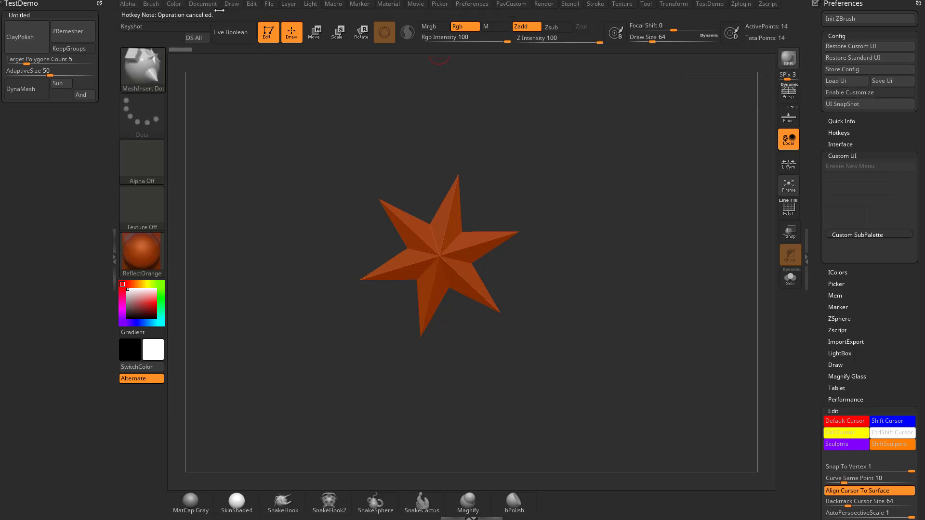
- Turn Enable Customize back on and retitle the subpalette ClayDyna
{"action": "left_click", "coordinate": [849, 93]}
{"action": "left_click", "coordinate": [19, 16]}
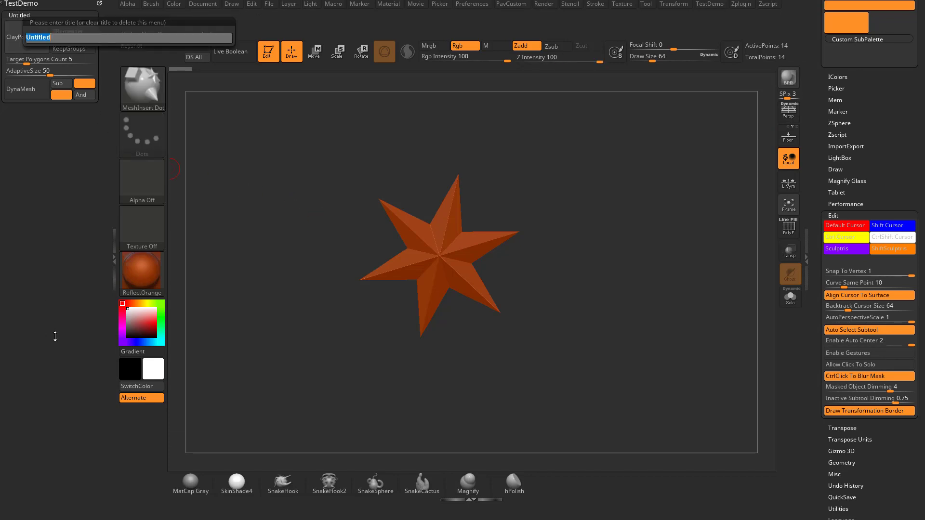
{"action": "type", "text": "ClayDyna"}
{"action": "key", "text": "Return"}
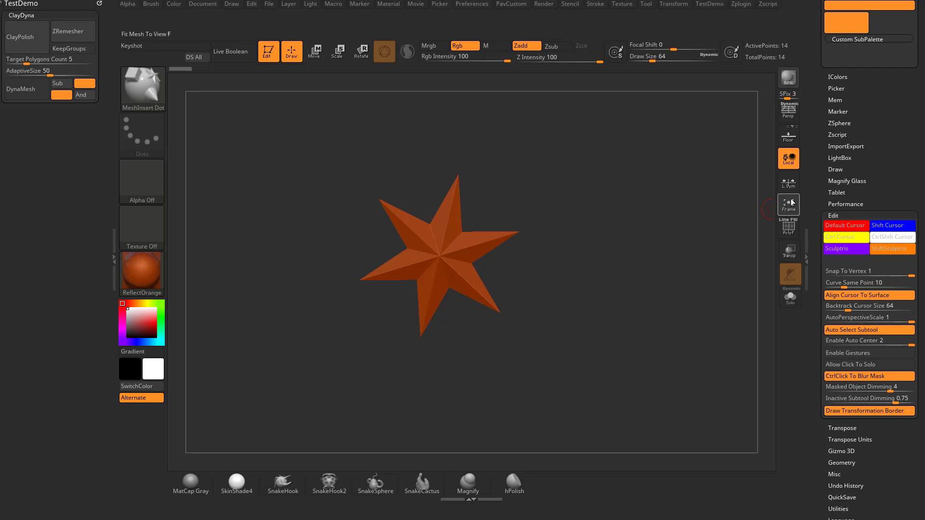
- Add a Custom SubPalette to TestDemo and open its rename field
{"action": "left_click_drag", "start_coordinate": [813, 176], "coordinate": [840, 381]}
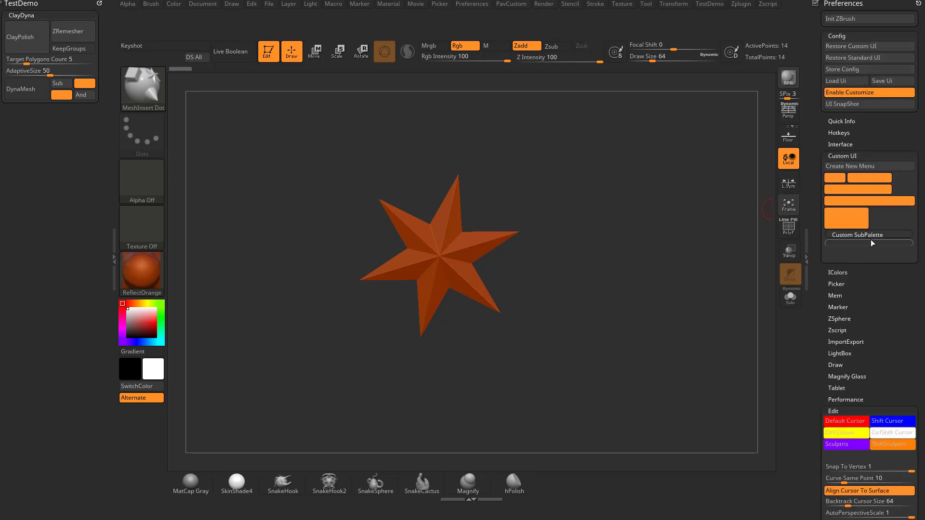
{"action": "mouse_move", "coordinate": [879, 234]}
{"action": "left_mouse_down", "text": "ctrl+alt"}
{"action": "mouse_move", "coordinate": [54, 99]}
{"action": "mouse_move", "coordinate": [58, 7]}
{"action": "left_mouse_up", "text": "ctrl+alt"}
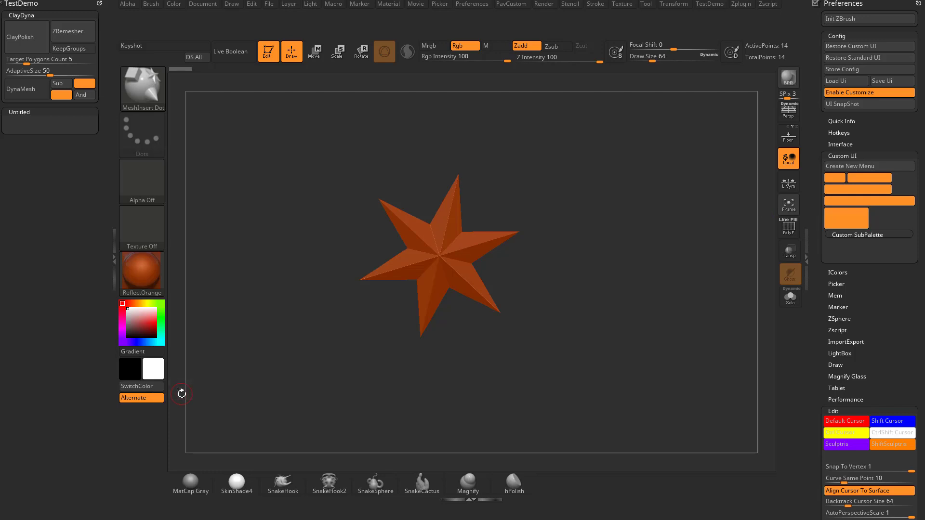
{"action": "left_click", "coordinate": [36, 131], "text": "ctrl+alt"}
- Rearrange subpalette bars, removing the stray Untitled bar from ClayDyna
{"action": "left_click_drag", "start_coordinate": [41, 128], "coordinate": [11, 308], "text": "ctrl+alt"}
{"action": "left_click_drag", "start_coordinate": [87, 128], "coordinate": [876, 240], "text": "ctrl+alt"}
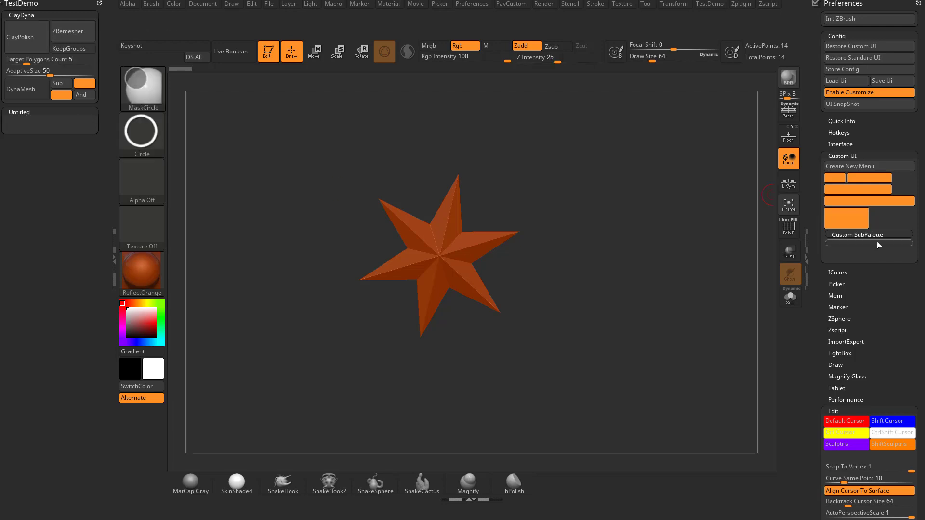
{"action": "left_click_drag", "start_coordinate": [645, 235], "coordinate": [37, 17], "text": "ctrl+alt"}
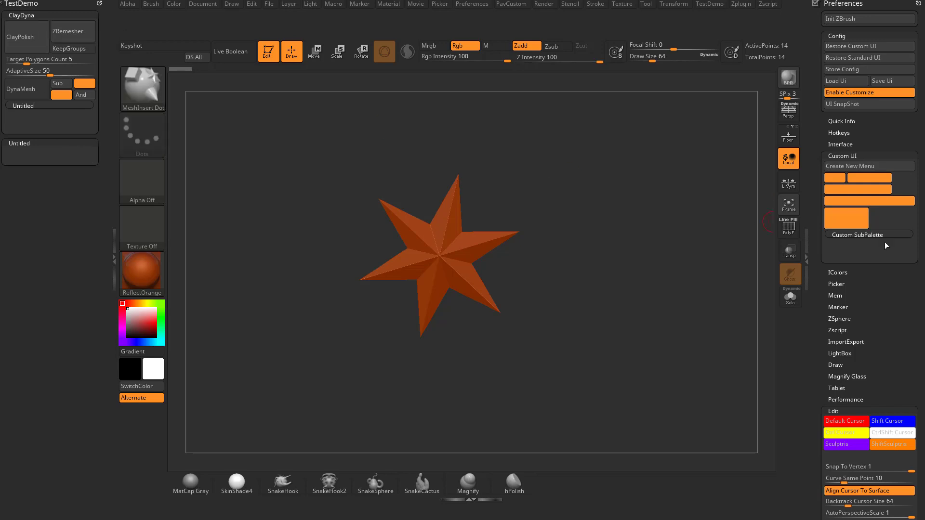
{"action": "mouse_move", "coordinate": [854, 182]}
{"action": "left_mouse_down", "text": "ctrl+alt"}
{"action": "mouse_move", "coordinate": [32, 18]}
{"action": "mouse_move", "coordinate": [36, 110]}
{"action": "left_mouse_up", "text": "ctrl+alt"}
{"action": "mouse_move", "coordinate": [45, 107]}
{"action": "left_mouse_down", "text": "ctrl+alt"}
{"action": "mouse_move", "coordinate": [40, 159]}
{"action": "mouse_move", "coordinate": [34, 110]}
{"action": "left_mouse_up", "text": "ctrl+alt"}
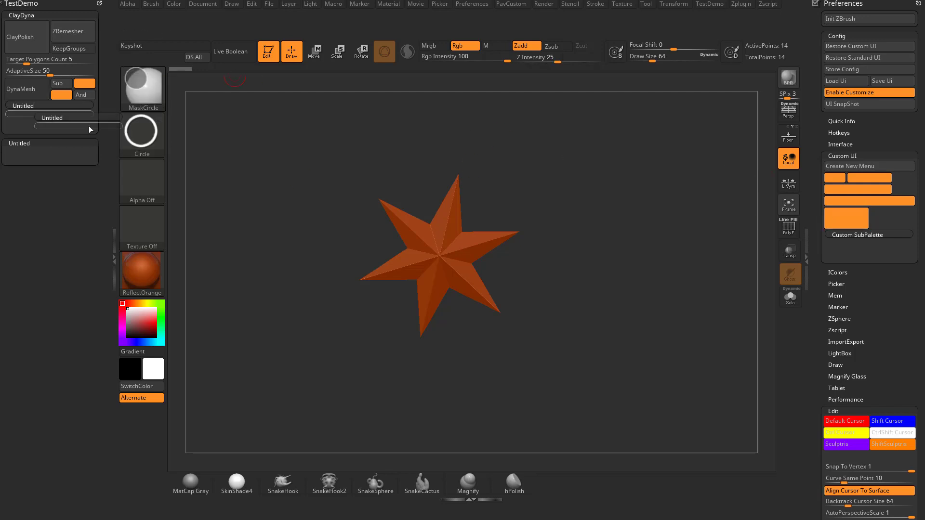
{"action": "left_click_drag", "start_coordinate": [46, 106], "coordinate": [309, 137], "text": "ctrl+alt"}
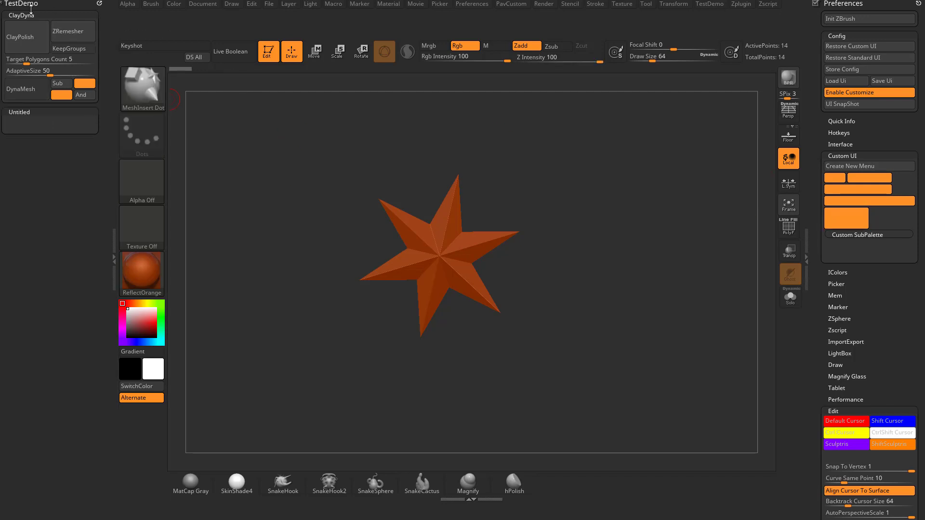
{"action": "left_click_drag", "start_coordinate": [28, 97], "coordinate": [29, 115], "text": "ctrl+alt"}
{"action": "left_click_drag", "start_coordinate": [30, 116], "coordinate": [55, 173], "text": "ctrl+alt"}
{"action": "scroll", "coordinate": [815, 108], "scroll_direction": "down", "scroll_amount": 5}
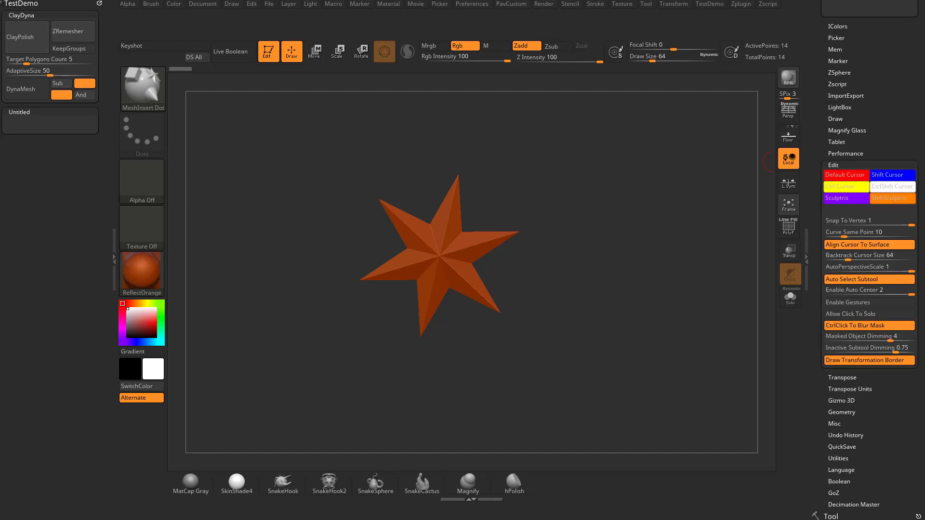
{"action": "scroll", "coordinate": [814, 108], "scroll_direction": "up", "scroll_amount": 5}
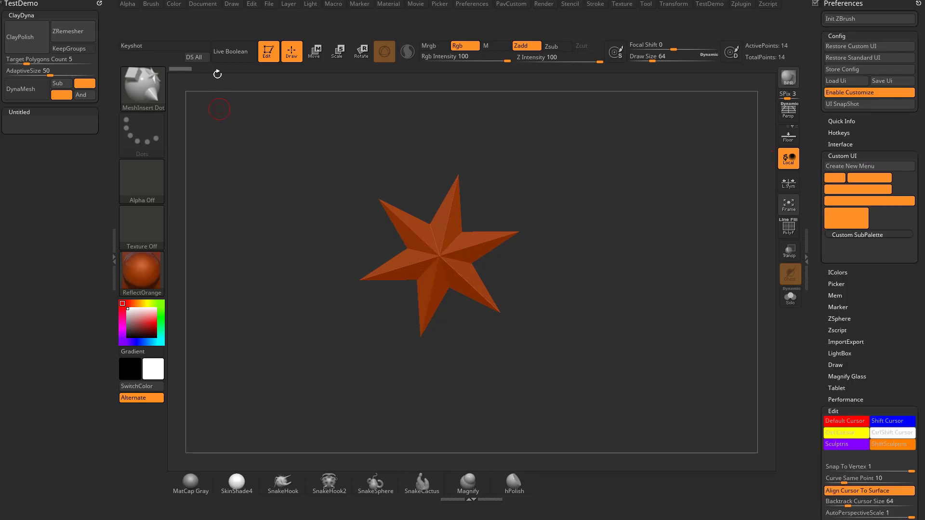
- Dock the Light palette and drag its Shadow control into TestDemo's Untitled subpalette
{"action": "left_click", "coordinate": [312, 7]}
{"action": "left_click_drag", "start_coordinate": [307, 18], "coordinate": [50, 243]}
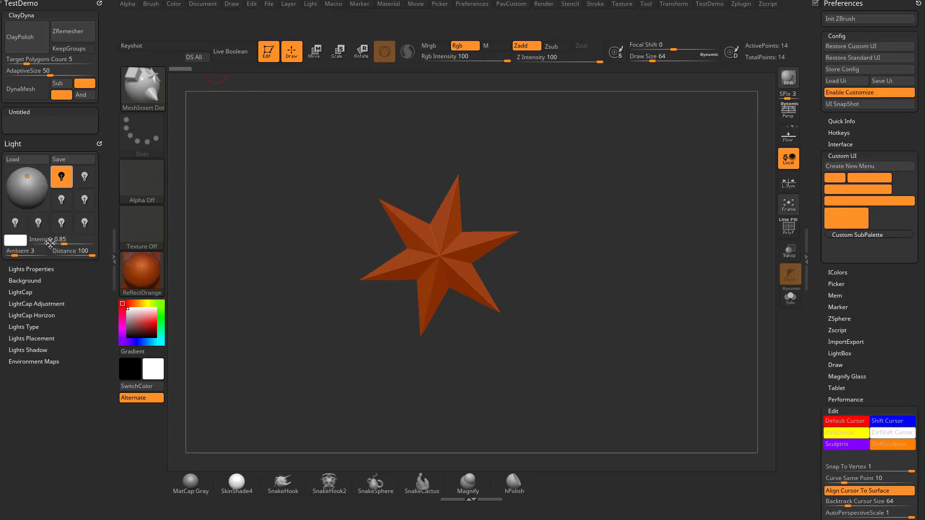
{"action": "left_click", "coordinate": [24, 281]}
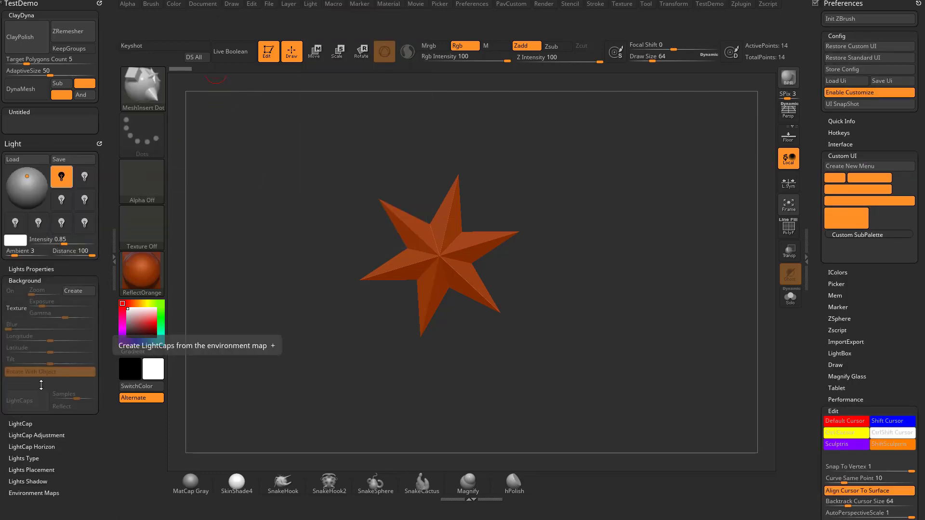
{"action": "left_click", "coordinate": [31, 268]}
{"action": "mouse_move", "coordinate": [28, 279]}
{"action": "left_mouse_down", "text": "ctrl+alt"}
{"action": "mouse_move", "coordinate": [38, 132]}
{"action": "mouse_move", "coordinate": [73, 122]}
{"action": "left_mouse_up", "text": "ctrl+alt"}
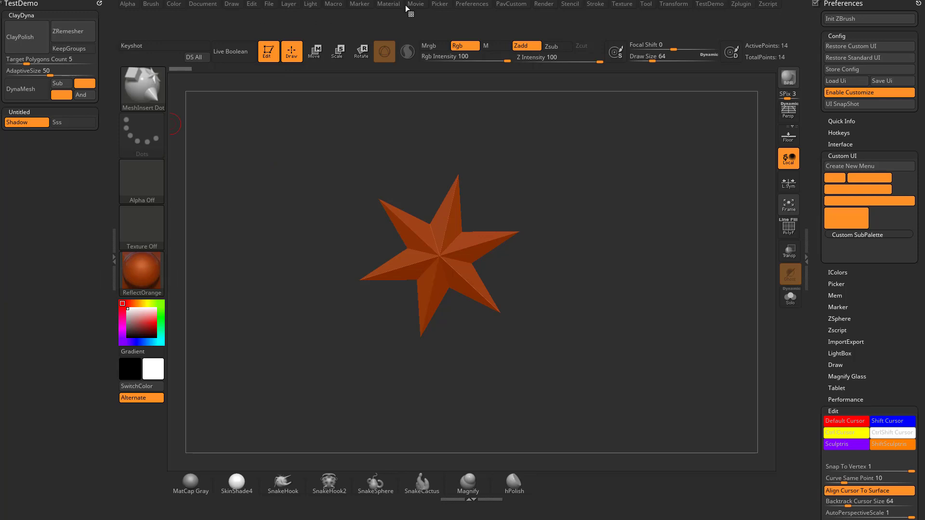
- Dock the Material palette and add SkinShade4 and Chalk to the Untitled subpalette
{"action": "left_click", "coordinate": [388, 4]}
{"action": "left_click_drag", "start_coordinate": [381, 16], "coordinate": [49, 263]}
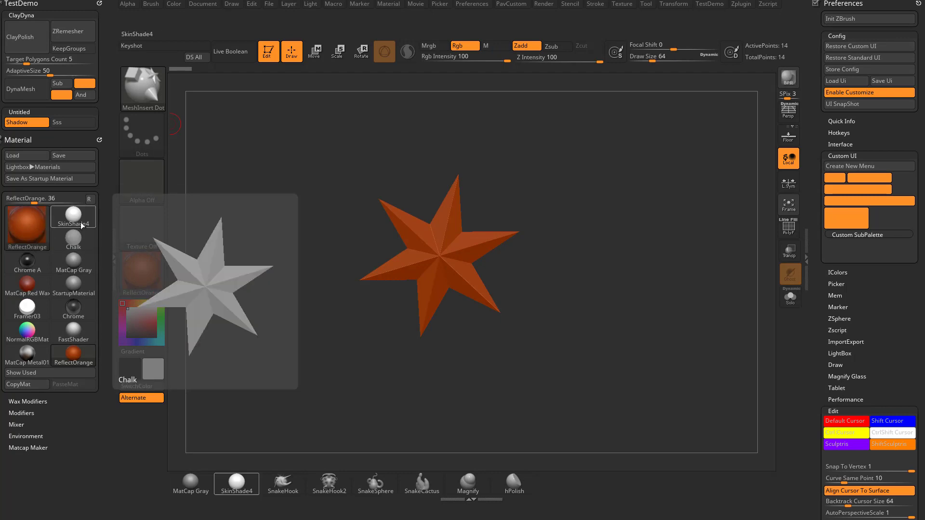
{"action": "left_click_drag", "start_coordinate": [73, 217], "coordinate": [37, 134], "text": "ctrl+alt"}
{"action": "left_click_drag", "start_coordinate": [74, 254], "coordinate": [25, 124], "text": "ctrl+alt"}
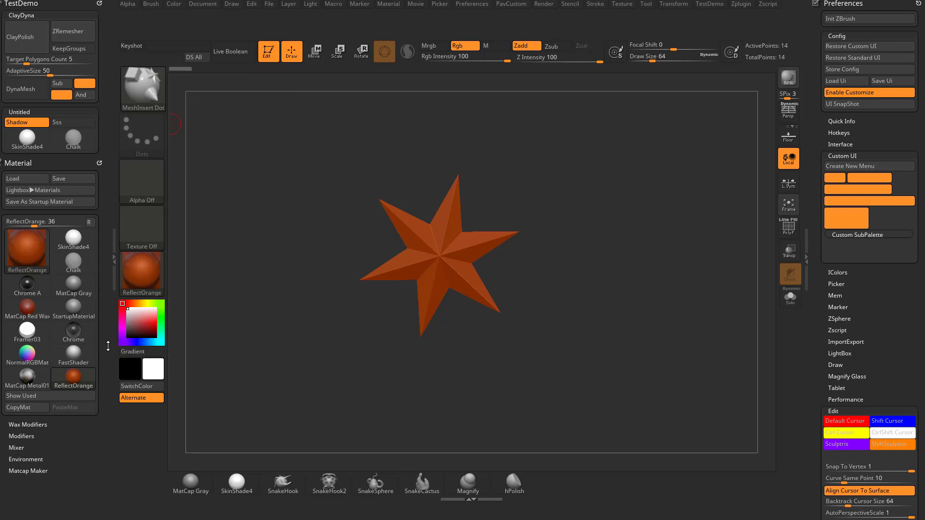
- Dock the Render palette and add Shadows, Vibrant and AOcclusion to the Untitled subpalette
{"action": "left_click", "coordinate": [544, 5]}
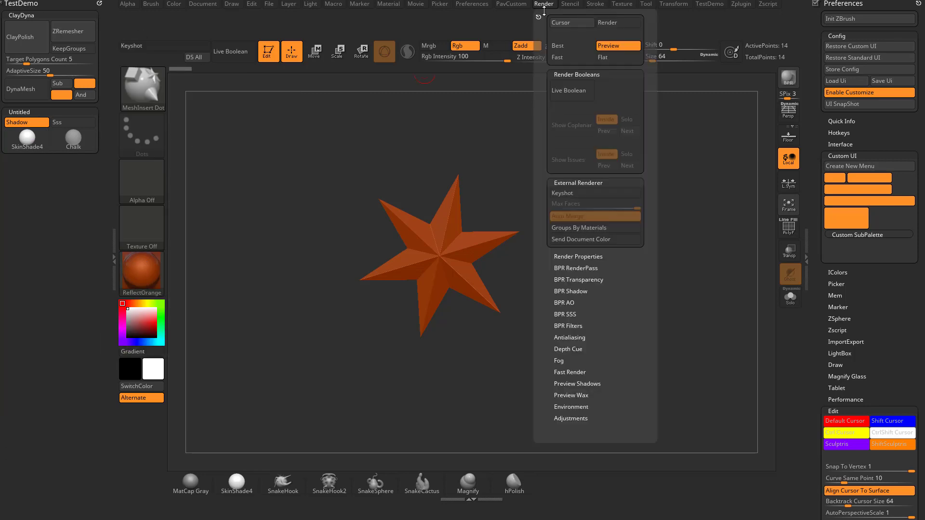
{"action": "left_click_drag", "start_coordinate": [538, 16], "coordinate": [58, 217]}
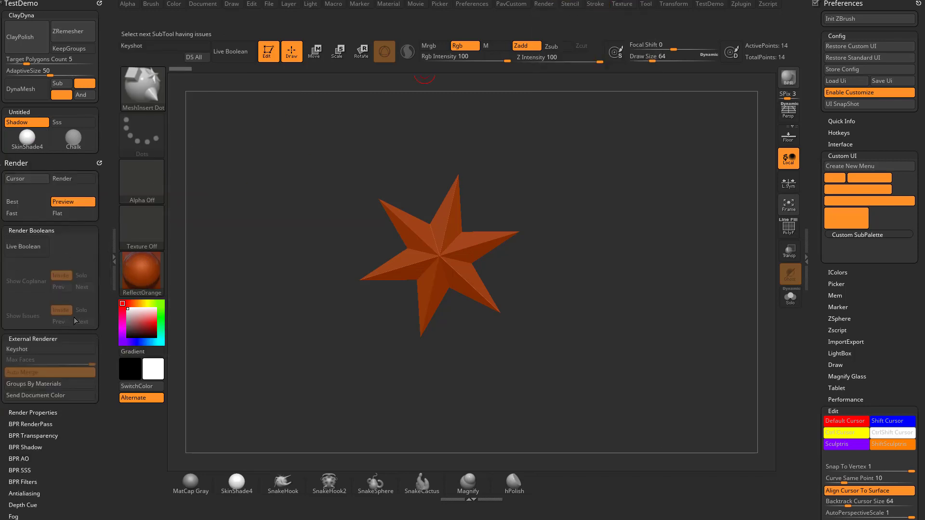
{"action": "left_click_drag", "start_coordinate": [8, 504], "coordinate": [7, 409]}
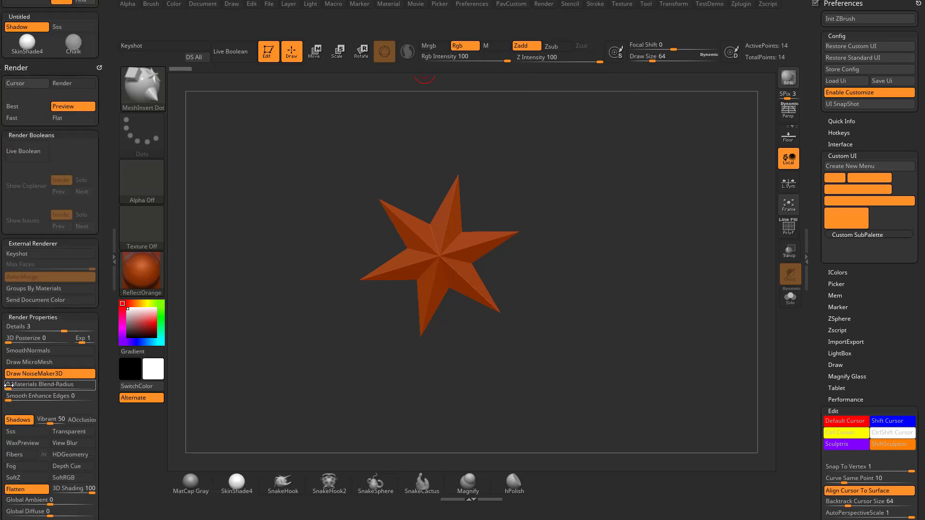
{"action": "left_click_drag", "start_coordinate": [18, 420], "coordinate": [22, 62], "text": "ctrl+alt"}
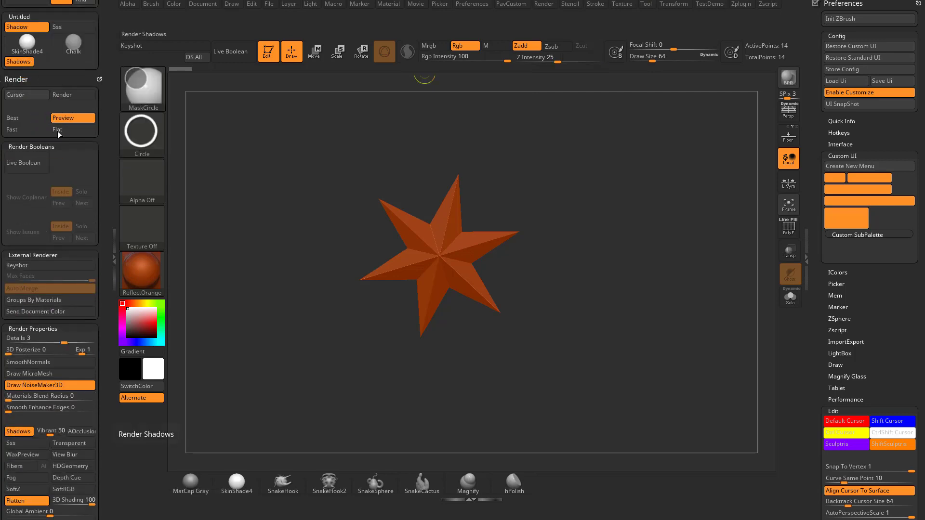
{"action": "left_click_drag", "start_coordinate": [50, 431], "coordinate": [51, 61], "text": "ctrl+alt"}
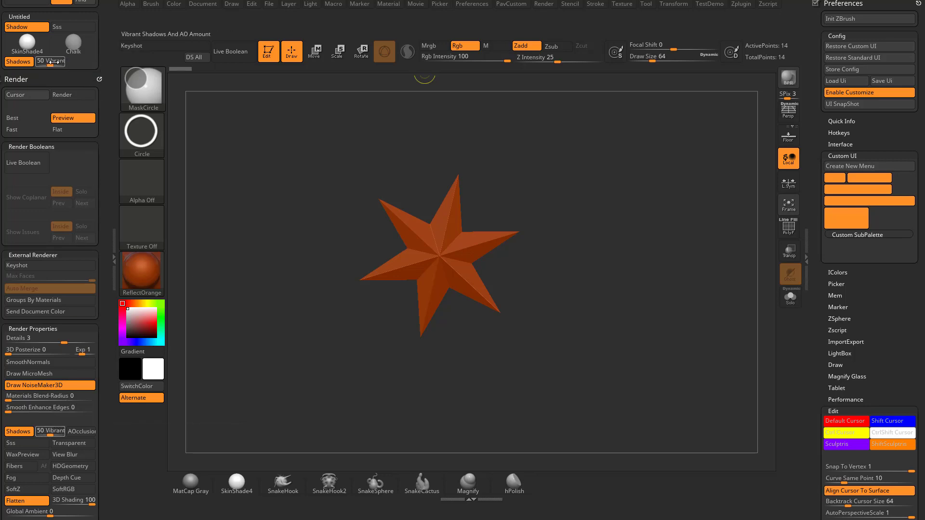
{"action": "left_click_drag", "start_coordinate": [82, 431], "coordinate": [82, 66], "text": "ctrl+alt"}
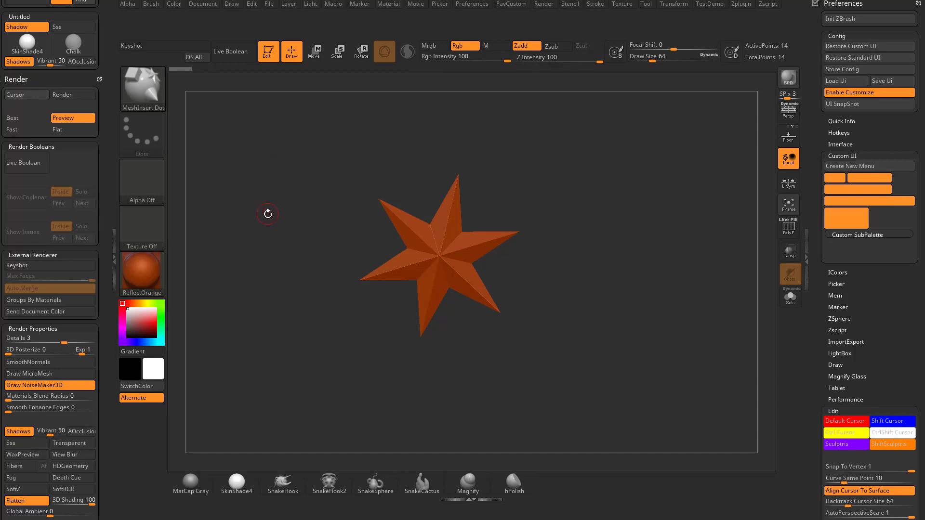
- Close the Render palette and retitle the Untitled subpalette 'Rendering'
{"action": "left_click", "coordinate": [100, 78]}
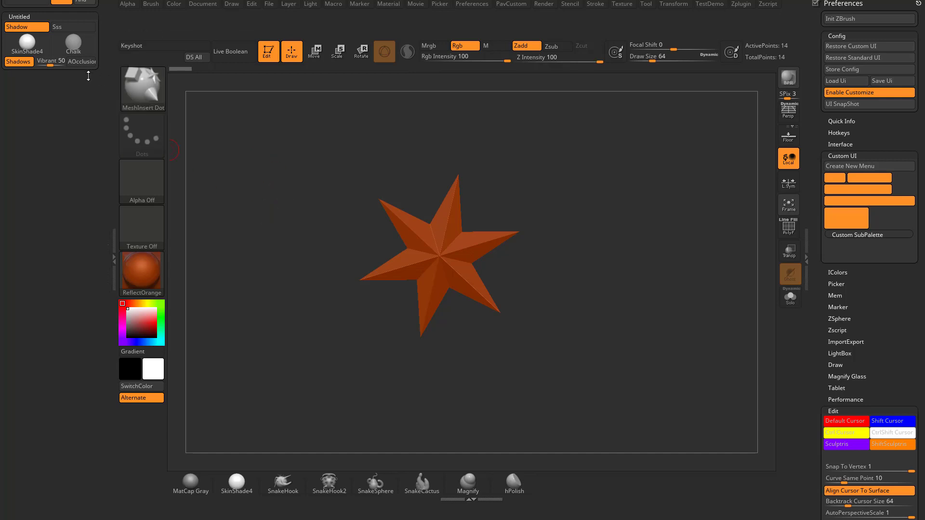
{"action": "left_click", "coordinate": [26, 17], "text": "ctrl+alt"}
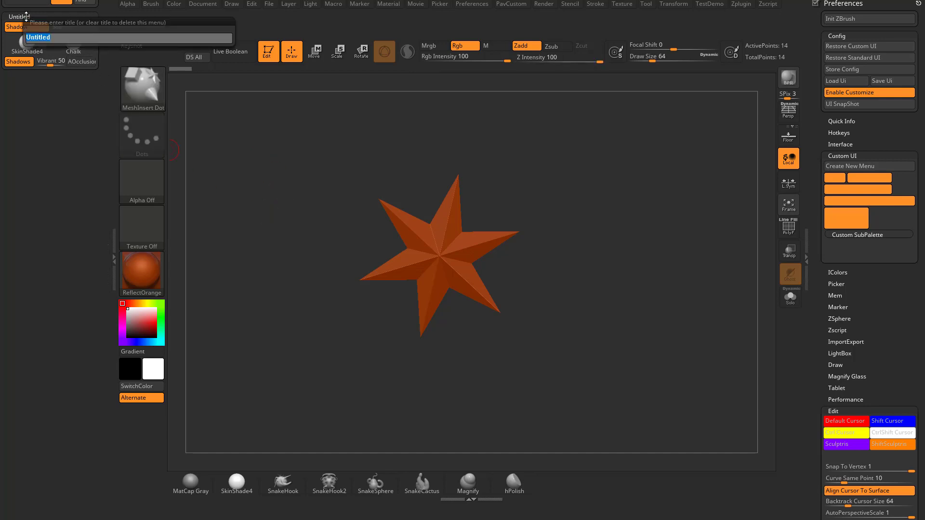
{"action": "type", "text": "Rendering"}
{"action": "key", "text": "Return"}
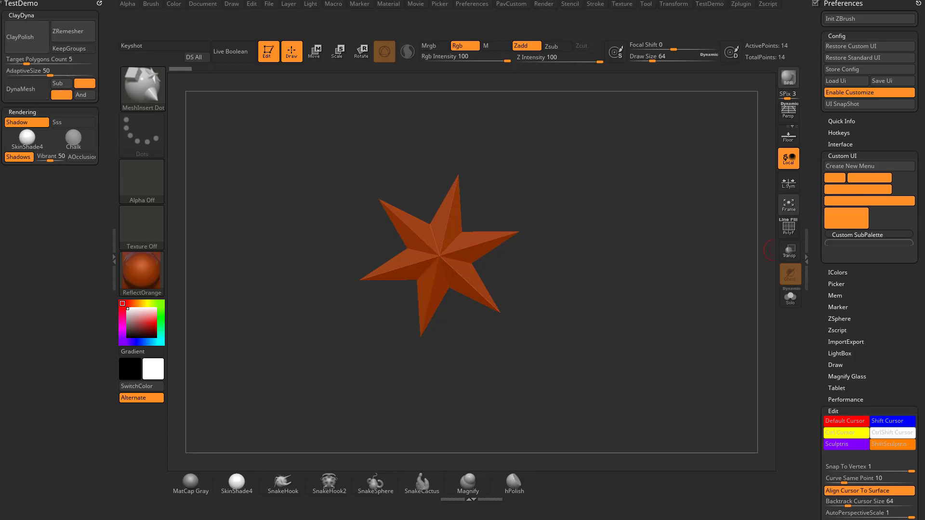
- Turn off Enable Customize, remove TestDemo from the tray, and cancel an accidental hotkey assignment
{"action": "left_click", "coordinate": [869, 92]}
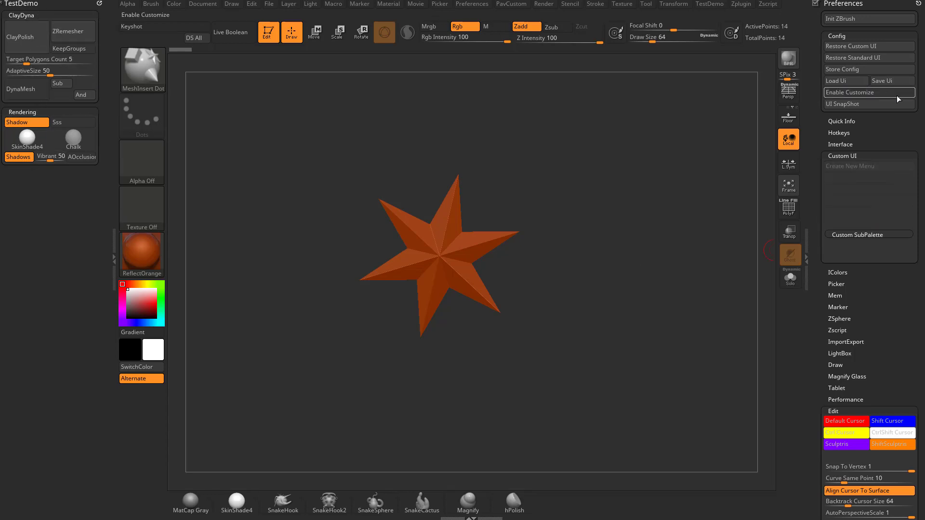
{"action": "left_click", "coordinate": [100, 5]}
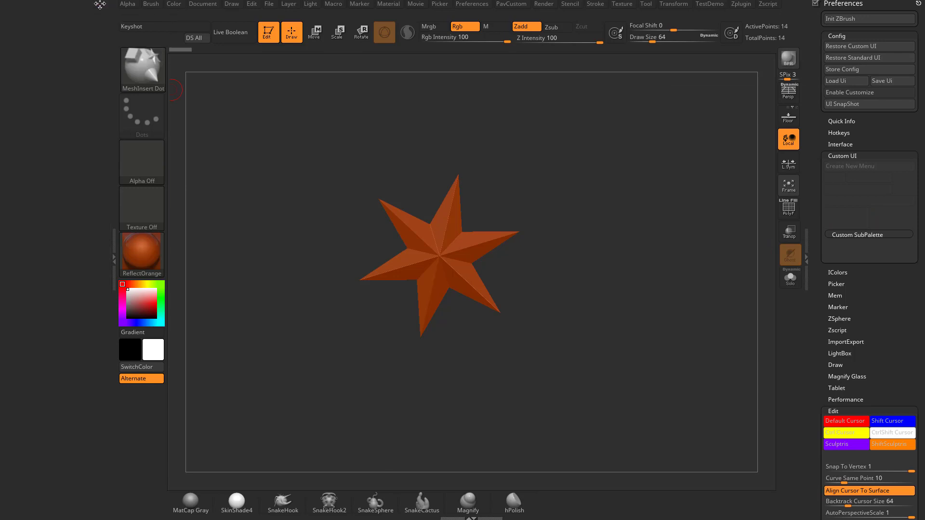
{"action": "left_click", "coordinate": [713, 5]}
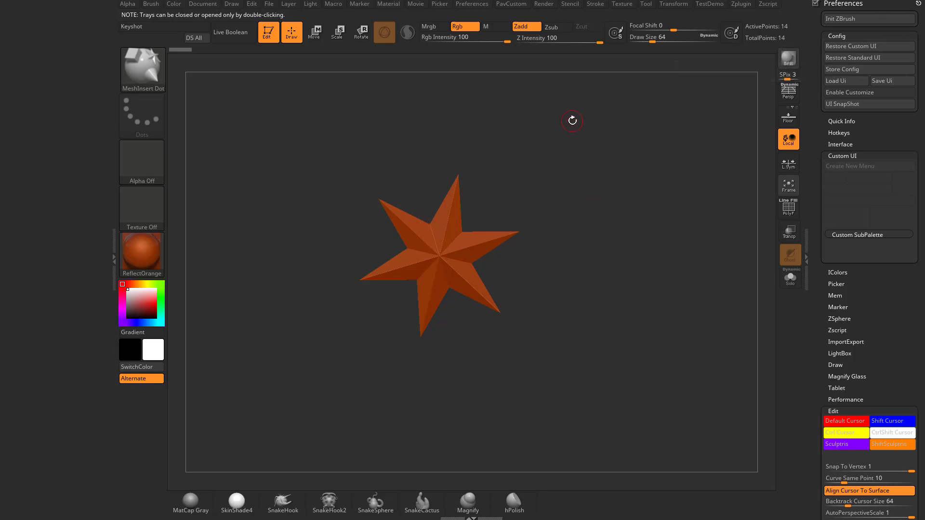
{"action": "key", "text": "ctrl"}
{"action": "key", "text": "ctrl"}
- Assign Alt+O to the TestDemo menu and test it popping up over the canvas
{"action": "left_click", "coordinate": [709, 7], "text": "ctrl+alt"}
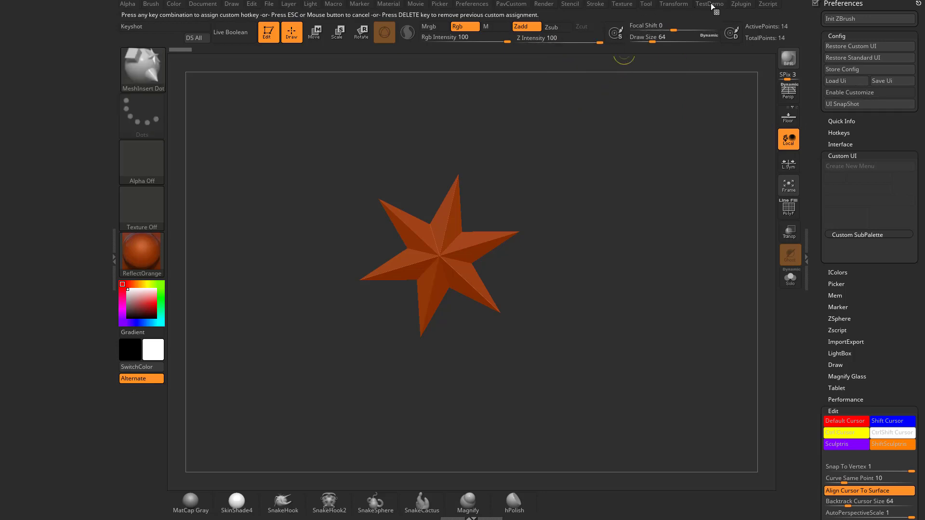
{"action": "key", "text": "t"}
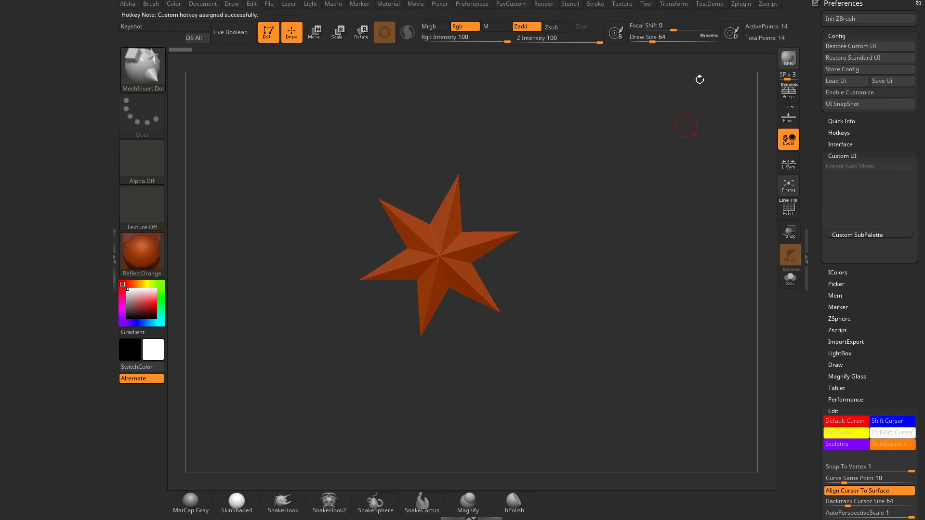
{"action": "key", "text": "space"}
{"action": "key", "text": "t"}
{"action": "key", "text": "t"}
{"action": "key", "text": "t"}
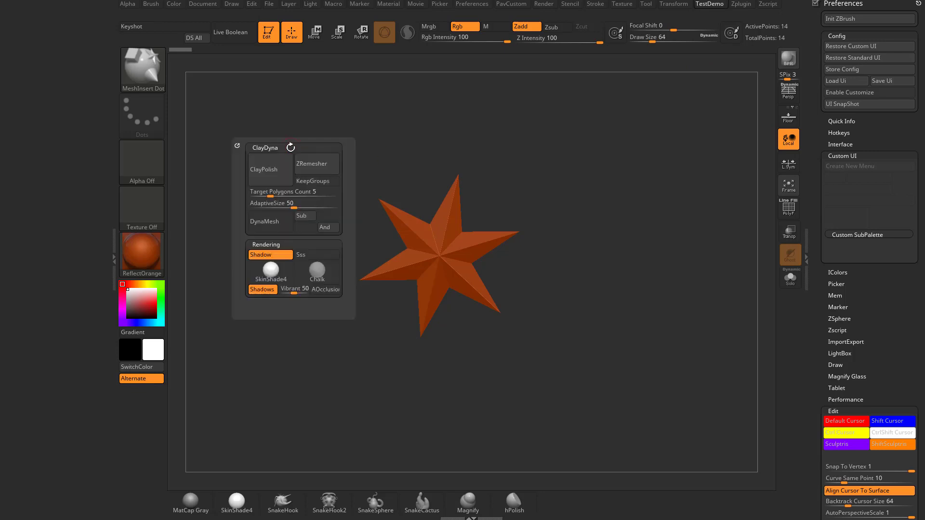
{"action": "left_click", "coordinate": [270, 244]}
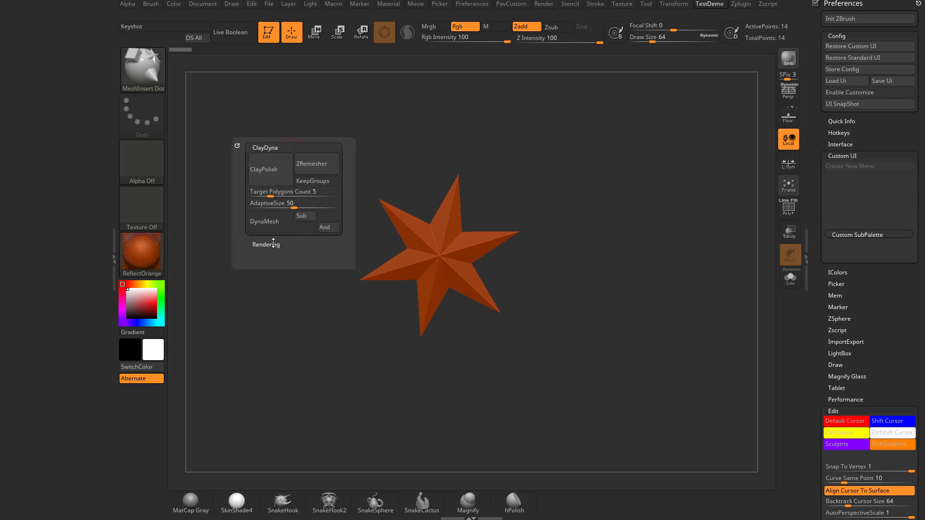
{"action": "key", "text": "t"}
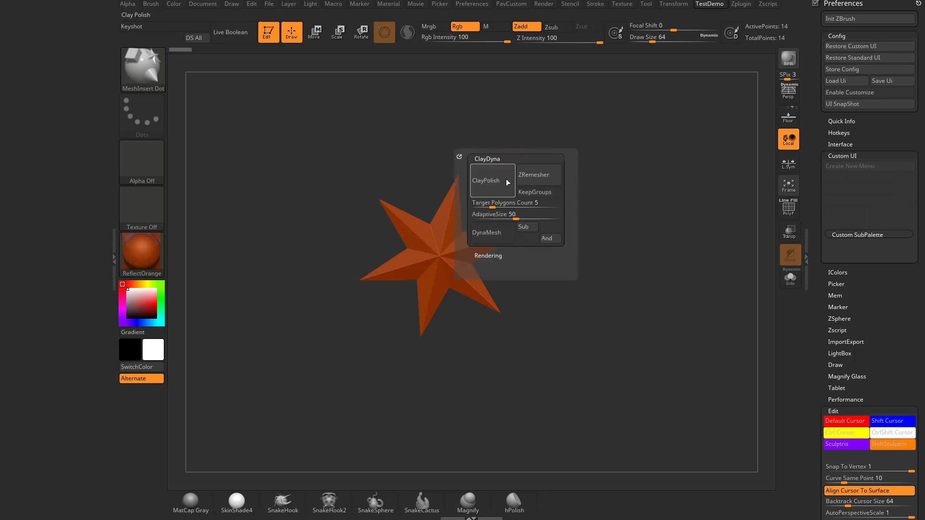
{"action": "key", "text": "t"}
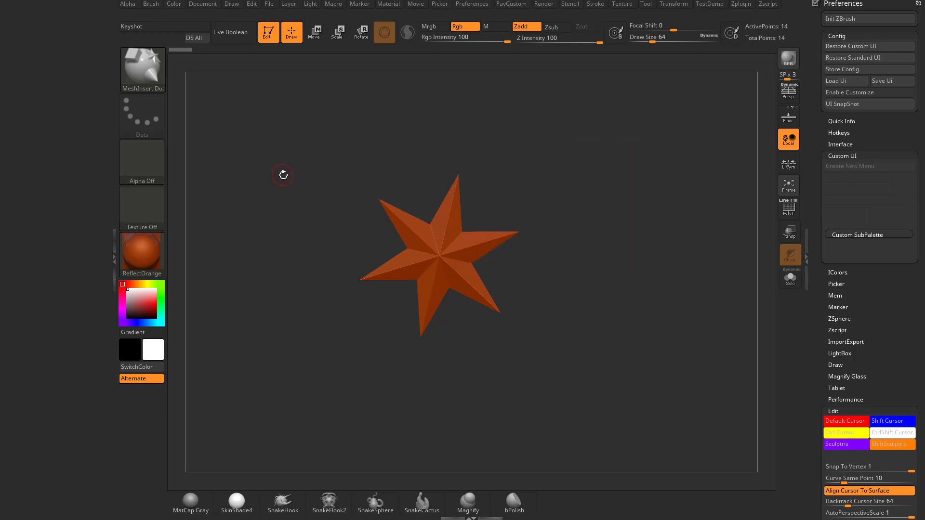
{"action": "key", "text": "t"}
{"action": "key", "text": "t"}
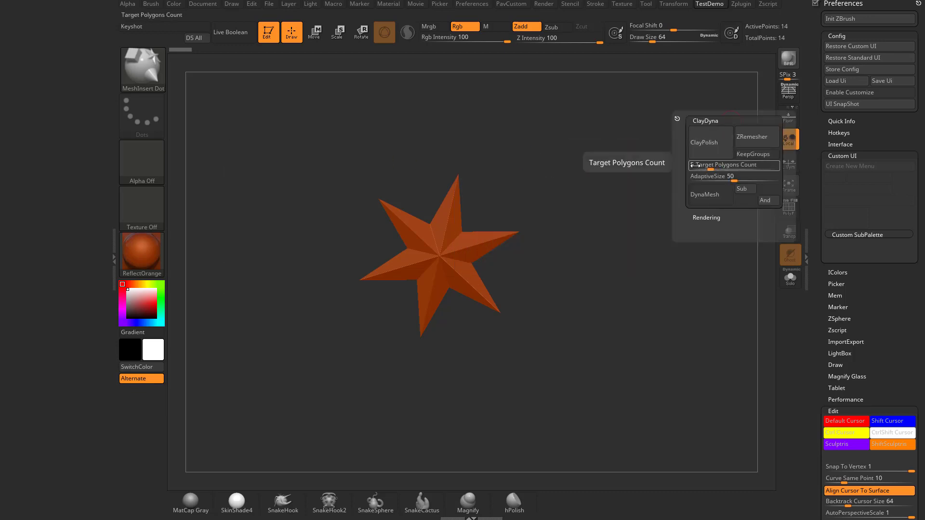
{"action": "left_click", "coordinate": [710, 5]}
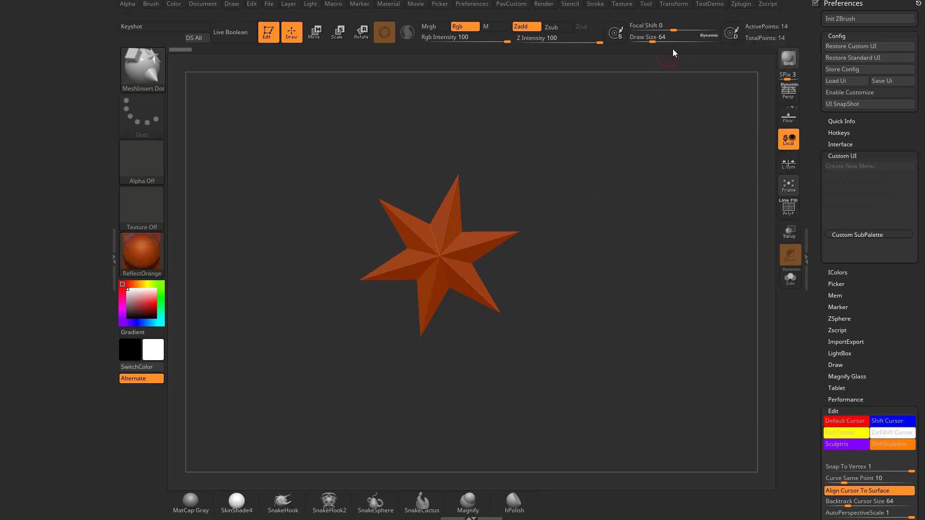
{"action": "left_click", "coordinate": [703, 6]}
{"action": "left_click", "coordinate": [730, 116]}
{"action": "key", "text": "t"}
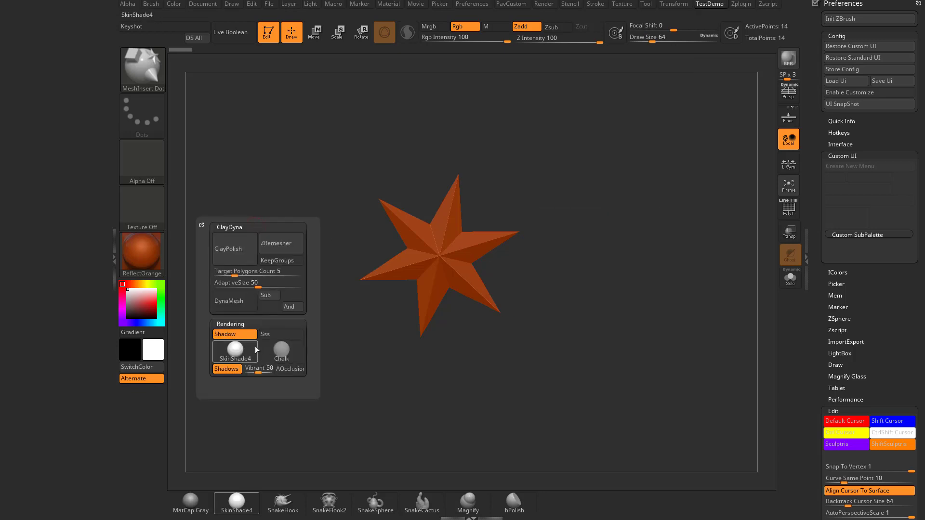